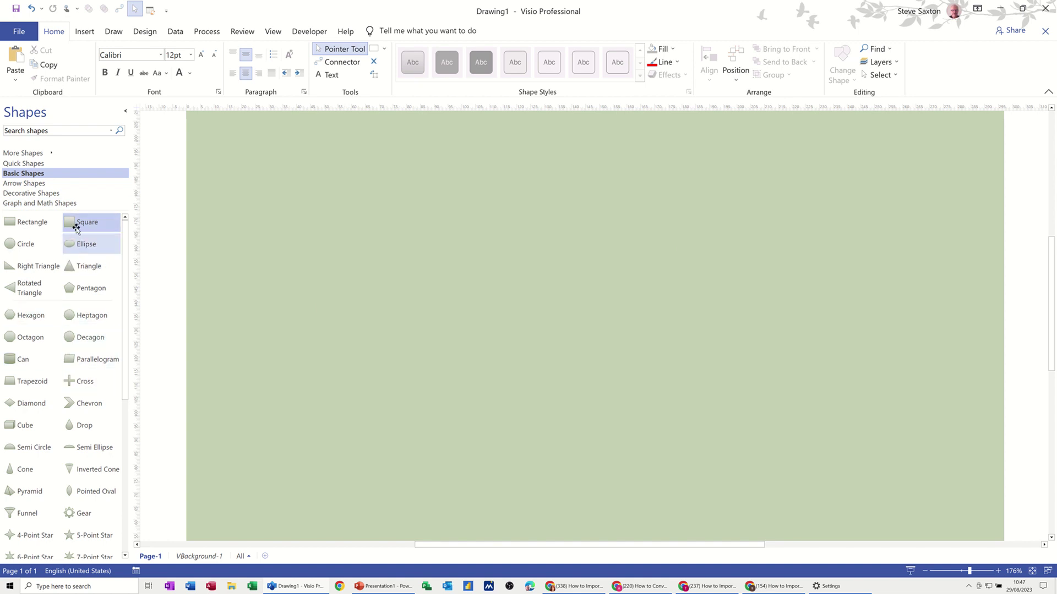
Drop a Square from Basic Shapes onto the page and label it 'Steve'
{"action": "left_click_drag", "start_coordinate": [80, 223], "coordinate": [415, 222]}
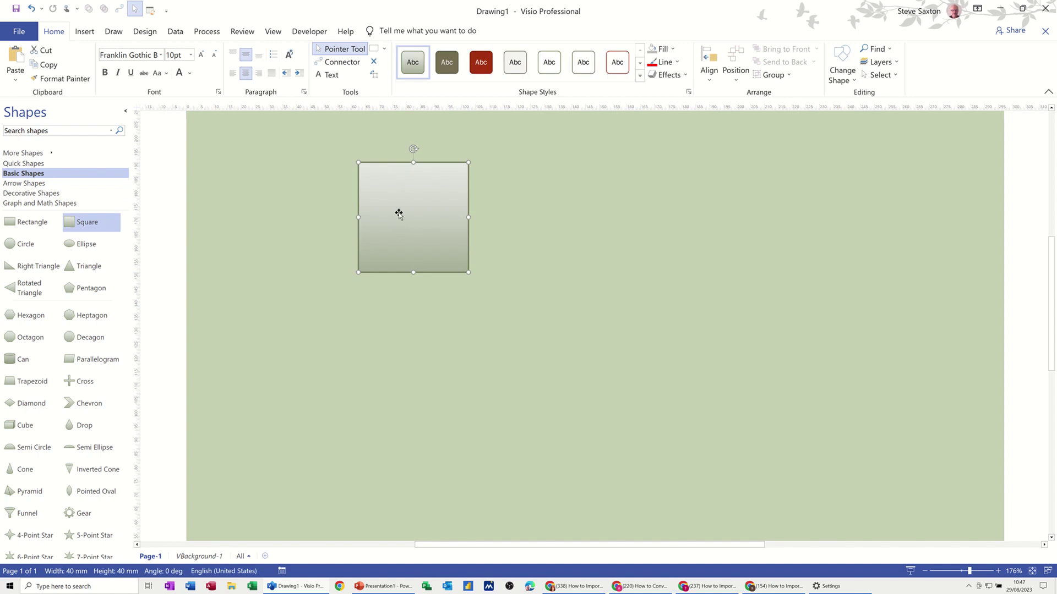
{"action": "type", "text": "Steve"}
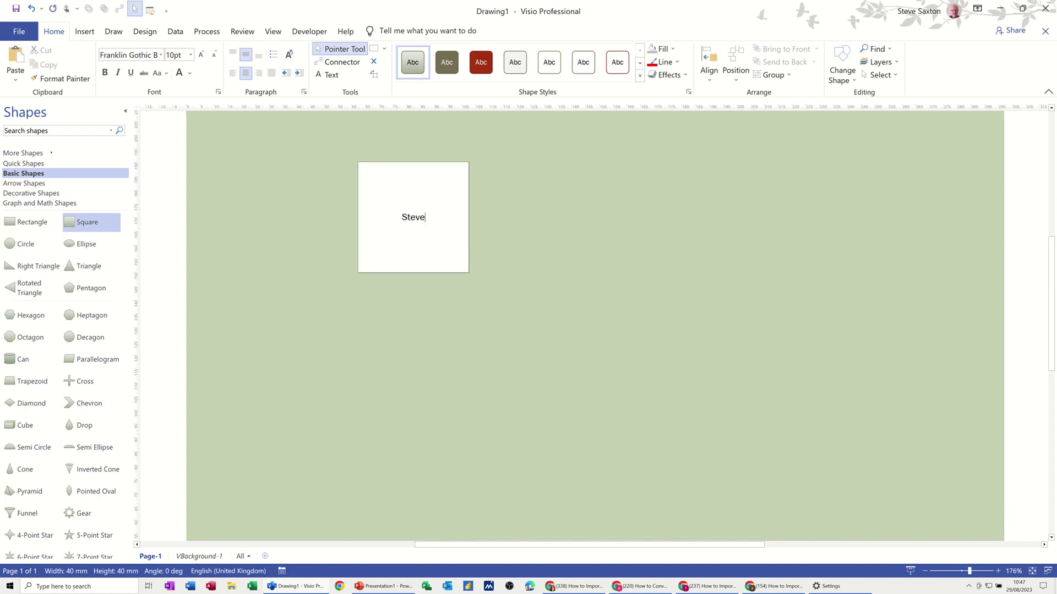
{"action": "left_click", "coordinate": [516, 219]}
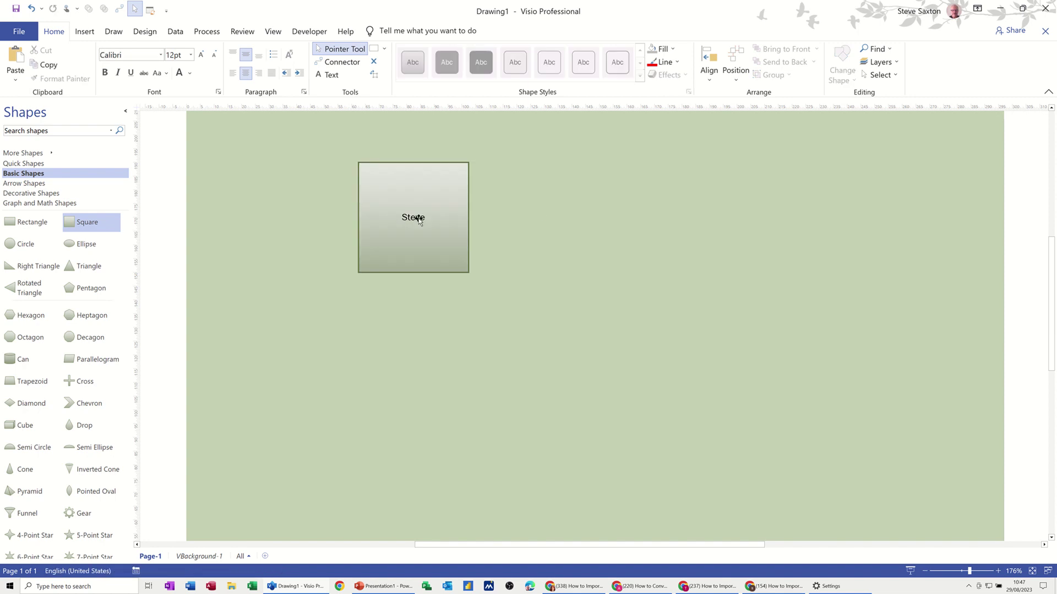
{"action": "left_click", "coordinate": [400, 215]}
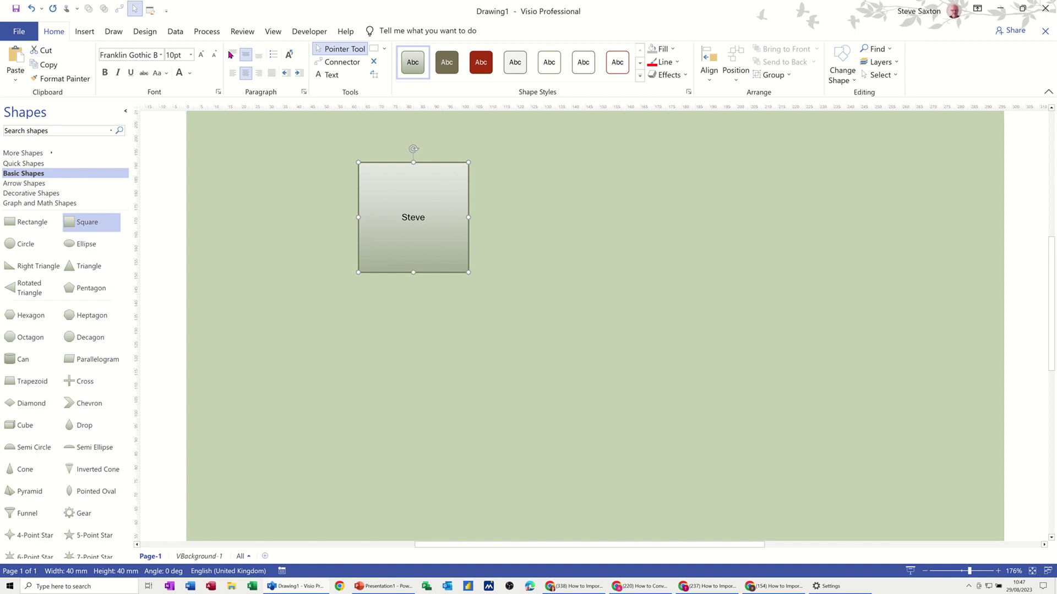
Align the 'Steve' label to the square's top-left corner
{"action": "left_click", "coordinate": [233, 55]}
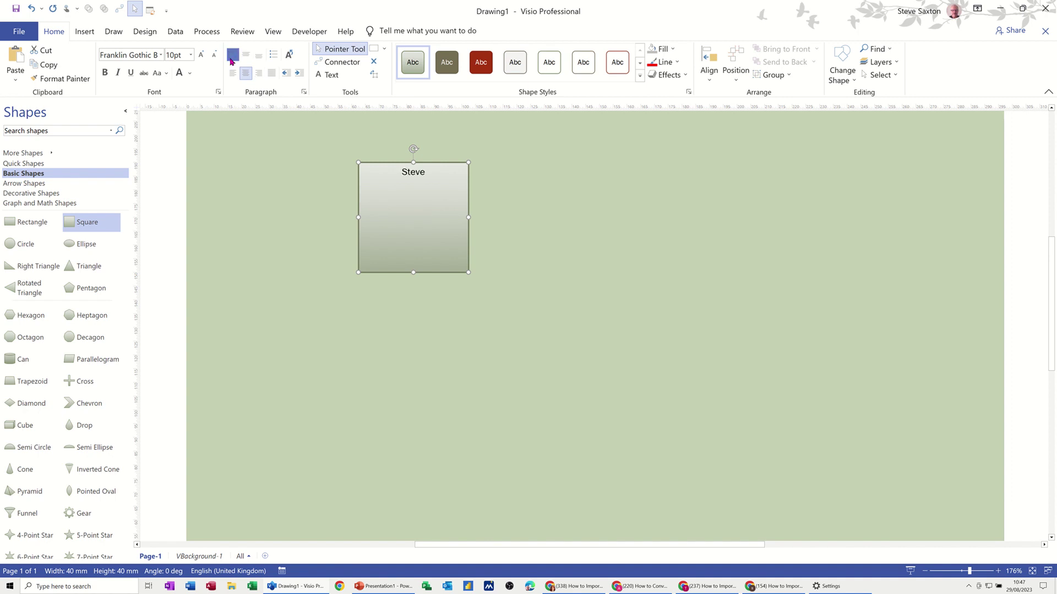
{"action": "left_click", "coordinate": [232, 74]}
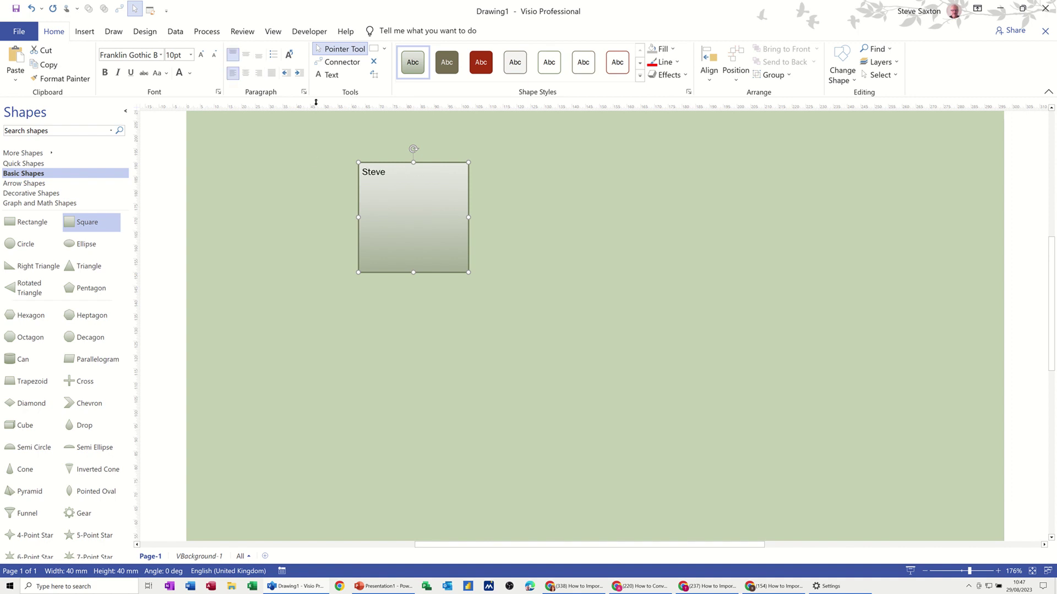
{"action": "left_click", "coordinate": [245, 55]}
{"action": "left_click", "coordinate": [246, 73]}
{"action": "left_click", "coordinate": [271, 73]}
{"action": "left_click", "coordinate": [259, 55]}
{"action": "left_click", "coordinate": [232, 55]}
Drag the Steve text block off to the right of the square and reposition it
{"action": "left_click", "coordinate": [375, 75]}
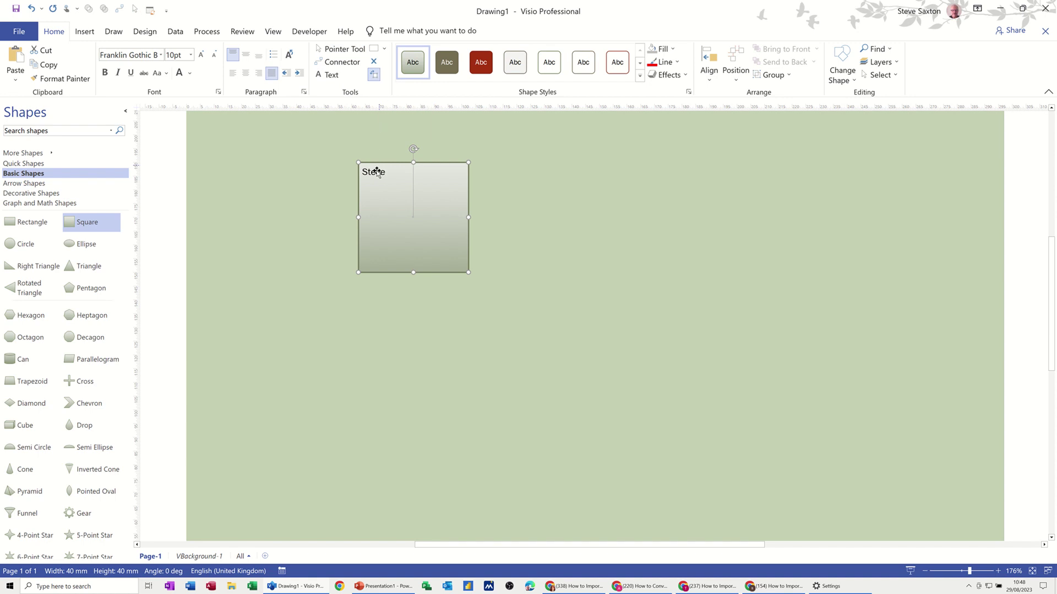
{"action": "mouse_move", "coordinate": [377, 172]}
{"action": "left_mouse_down"}
{"action": "mouse_move", "coordinate": [506, 187]}
{"action": "mouse_move", "coordinate": [476, 178]}
{"action": "left_mouse_up"}
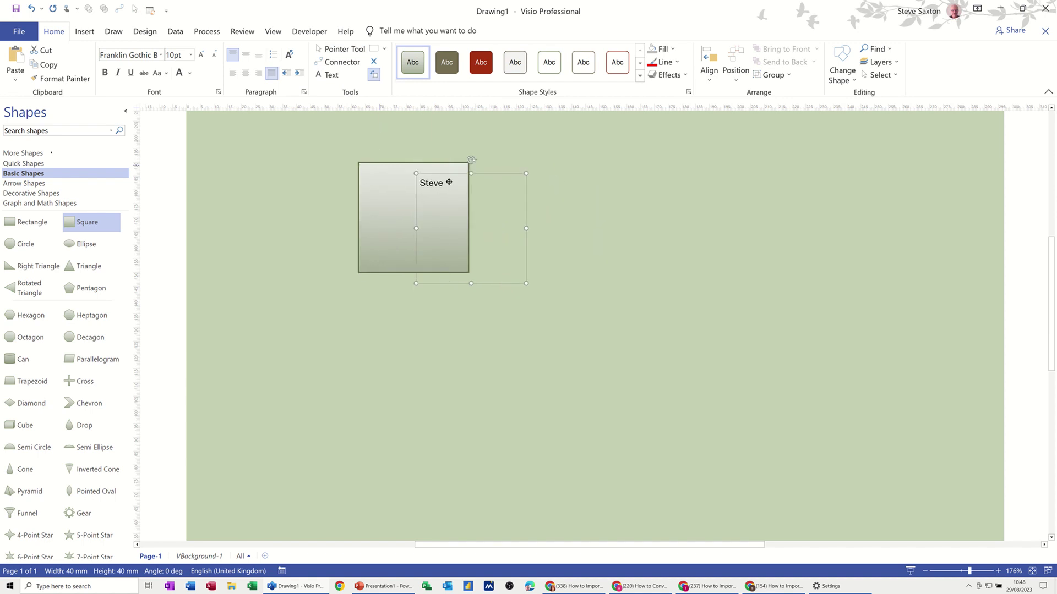
{"action": "mouse_move", "coordinate": [476, 178]}
{"action": "left_mouse_down"}
{"action": "mouse_move", "coordinate": [442, 172]}
{"action": "mouse_move", "coordinate": [448, 178]}
{"action": "left_mouse_up"}
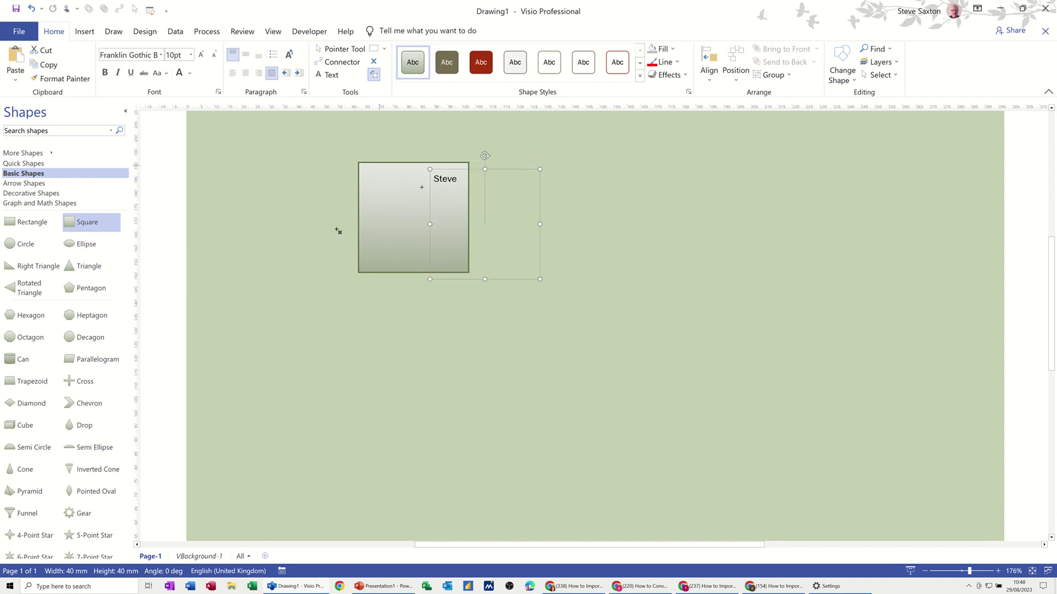
{"action": "left_click", "coordinate": [313, 334]}
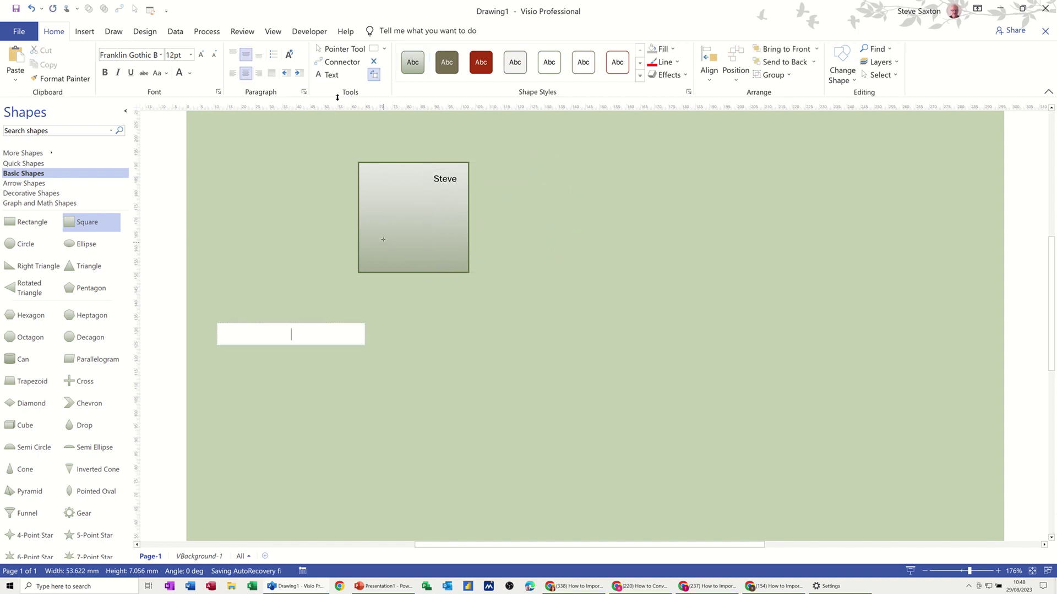
{"action": "left_click", "coordinate": [327, 49]}
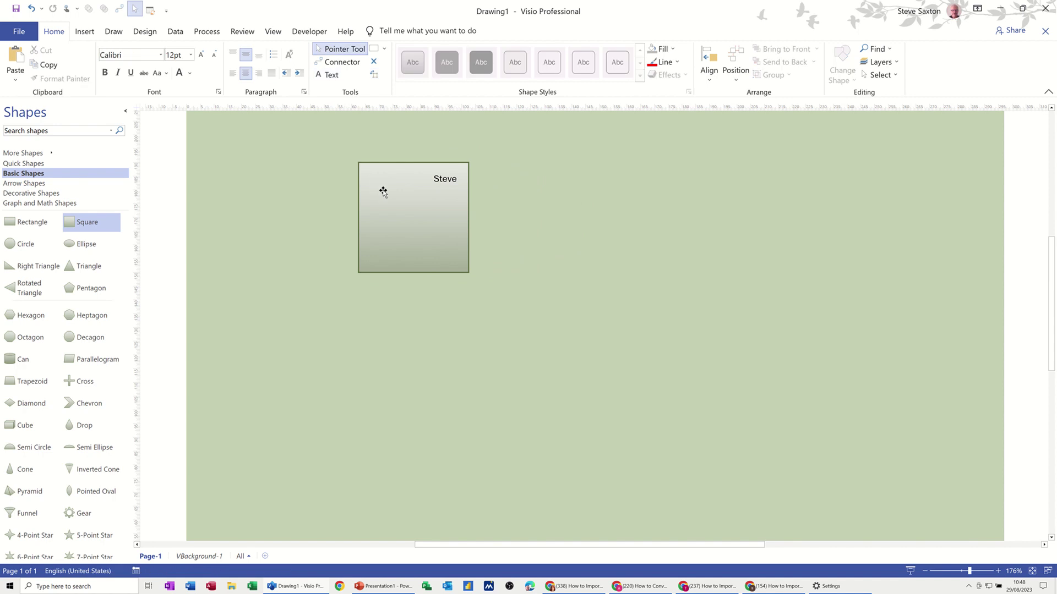
Move the square up and left, then return its name text to the top-left
{"action": "mouse_move", "coordinate": [380, 189]}
{"action": "left_mouse_down"}
{"action": "mouse_move", "coordinate": [315, 236]}
{"action": "mouse_move", "coordinate": [440, 269]}
{"action": "mouse_move", "coordinate": [344, 180]}
{"action": "left_mouse_up"}
{"action": "left_click", "coordinate": [373, 72]}
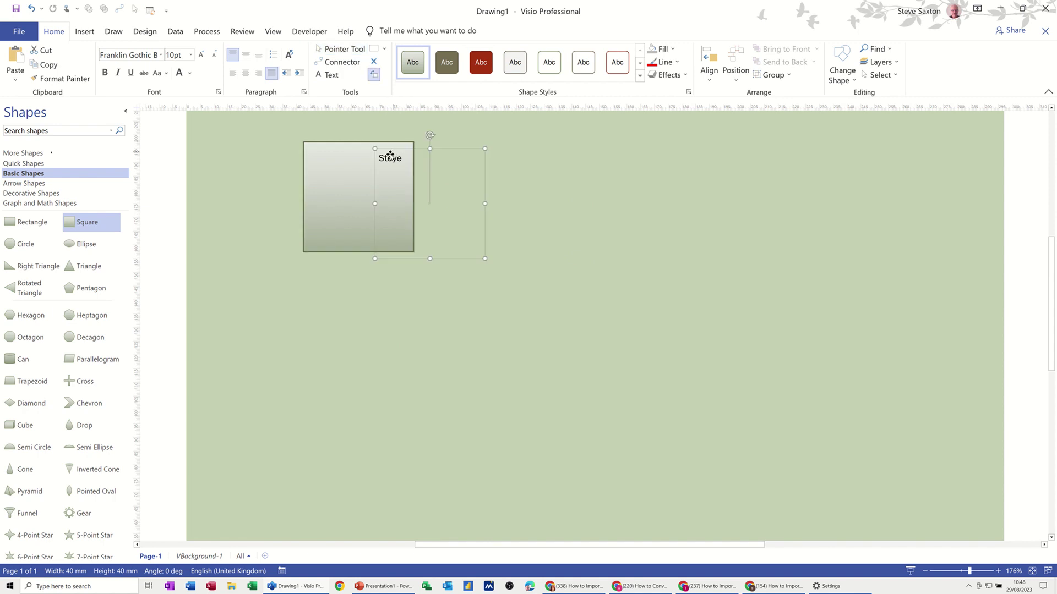
{"action": "left_click_drag", "start_coordinate": [389, 155], "coordinate": [319, 147]}
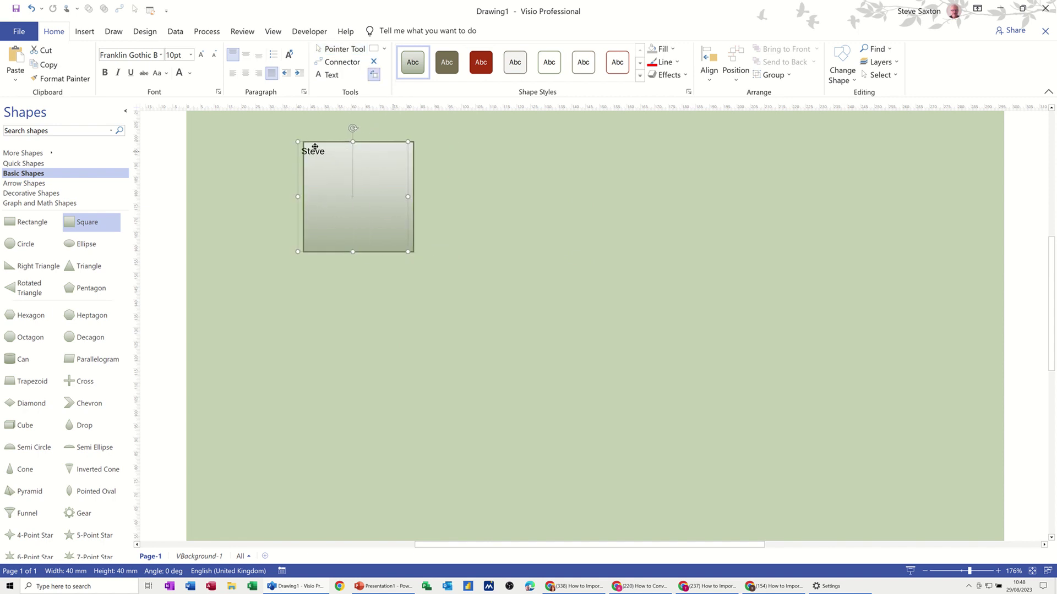
Draw a text box reading 'Steve' to the right of the square
{"action": "left_click", "coordinate": [327, 75]}
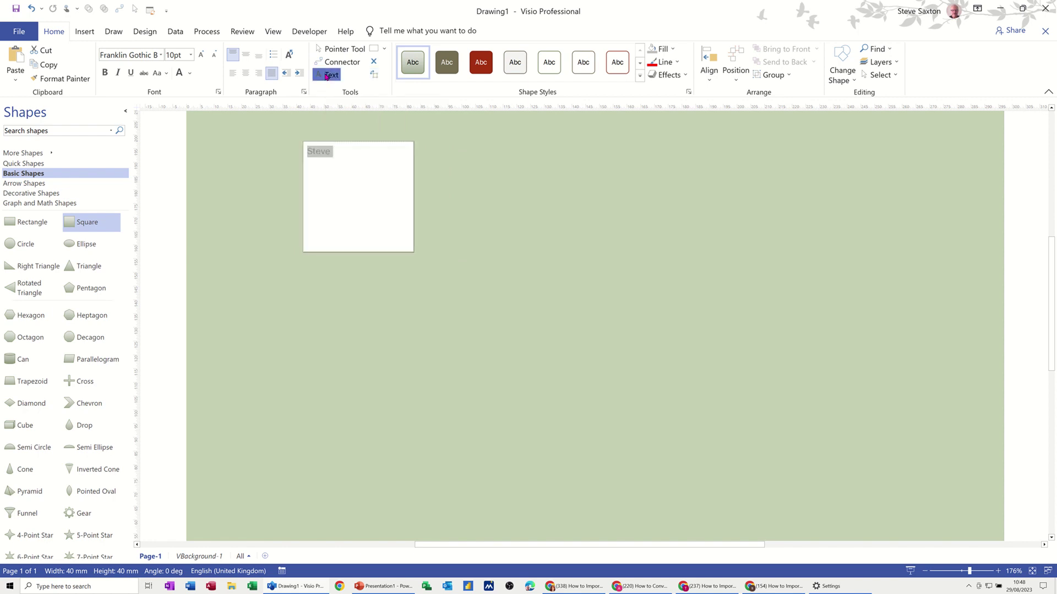
{"action": "left_click_drag", "start_coordinate": [469, 145], "coordinate": [579, 176]}
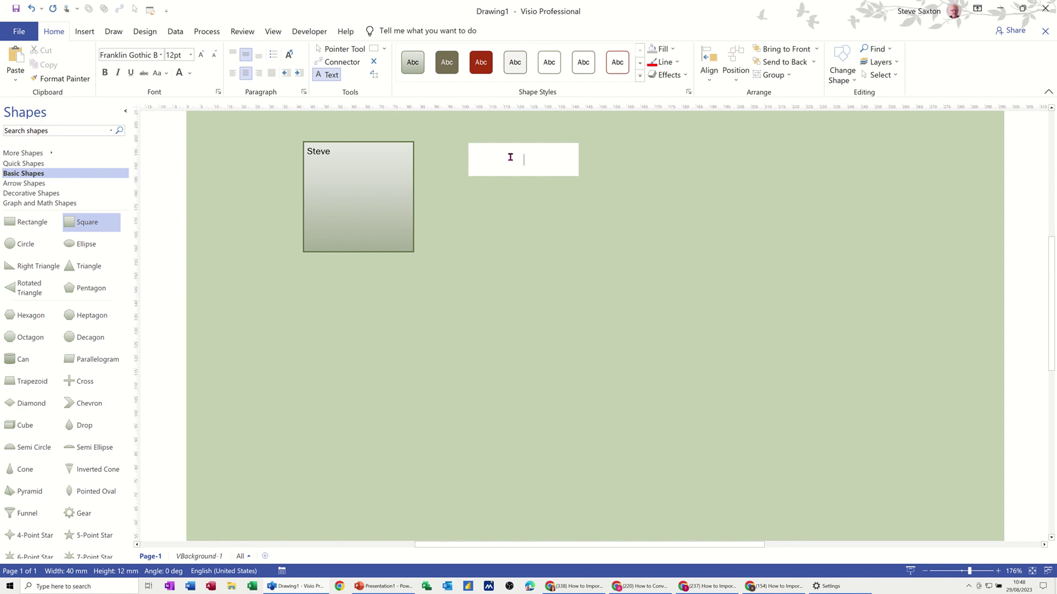
{"action": "type", "text": "Steve"}
{"action": "left_click", "coordinate": [338, 49]}
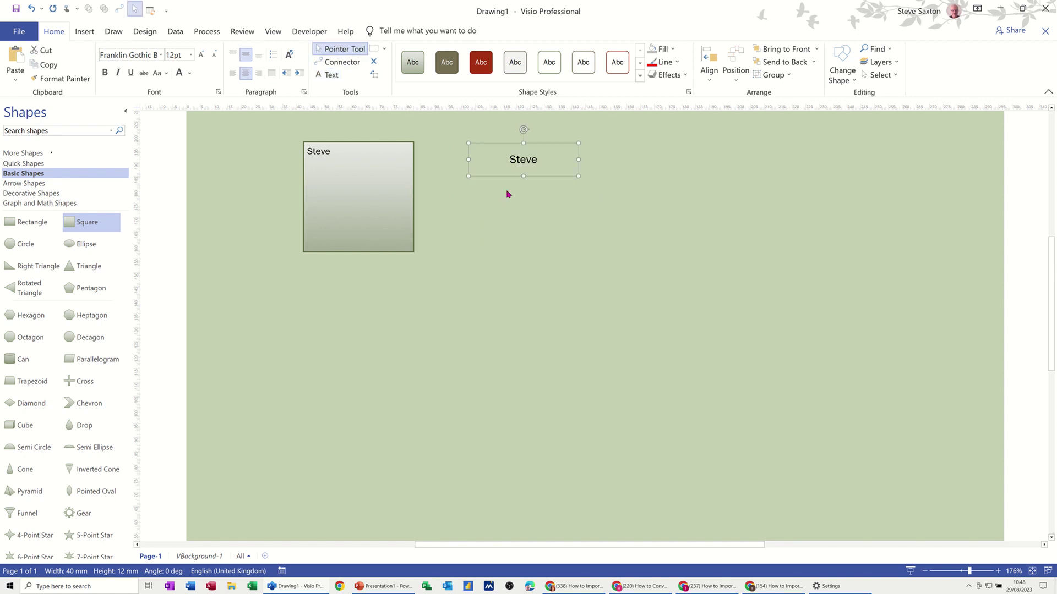
{"action": "left_click", "coordinate": [505, 209]}
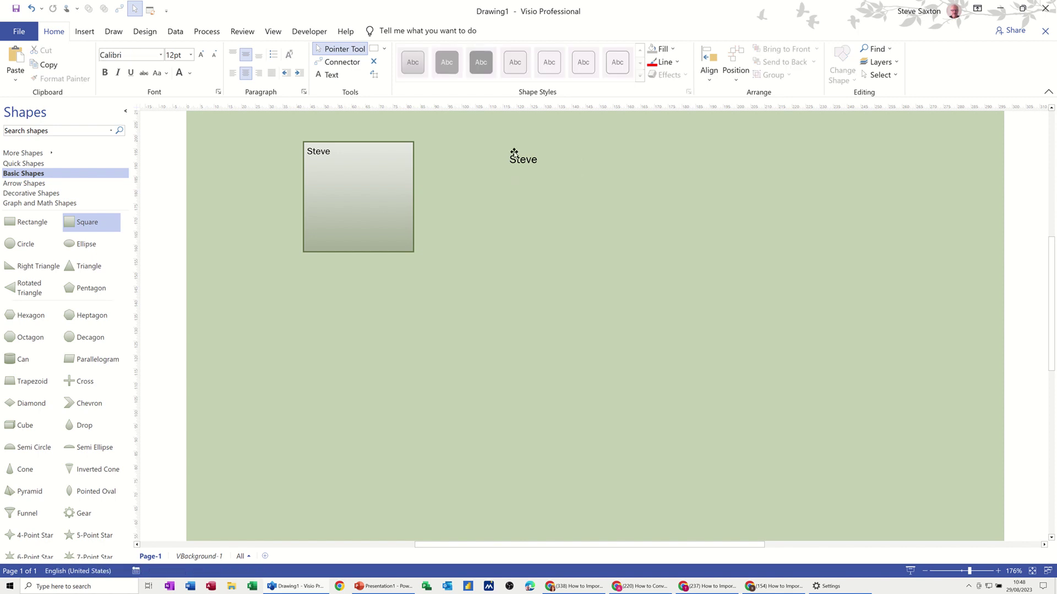
{"action": "left_click", "coordinate": [551, 169]}
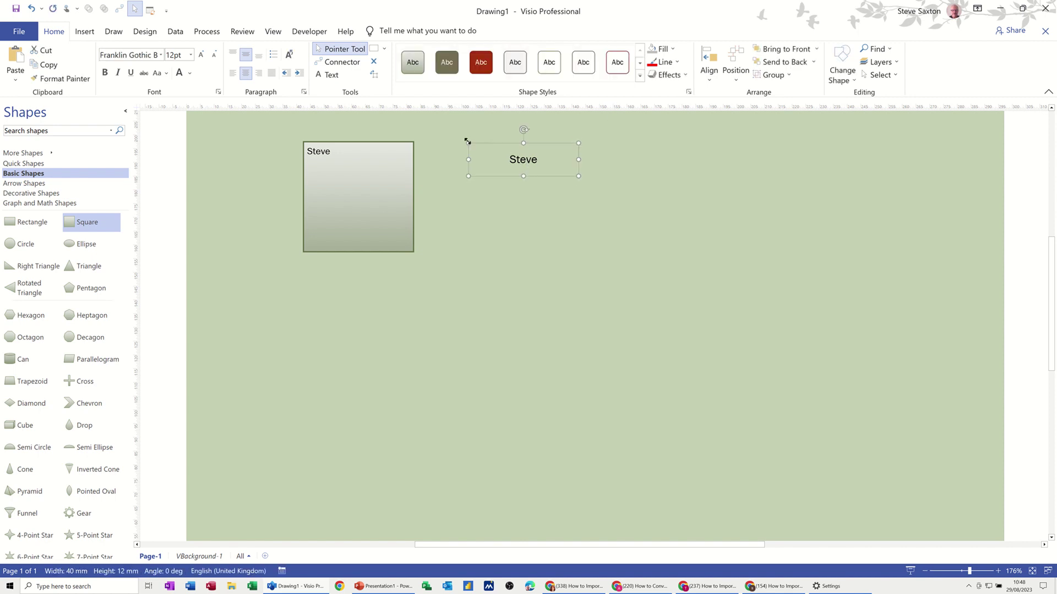
Fill the Steve text box coral-red with a dark grey outline
{"action": "left_click", "coordinate": [665, 49]}
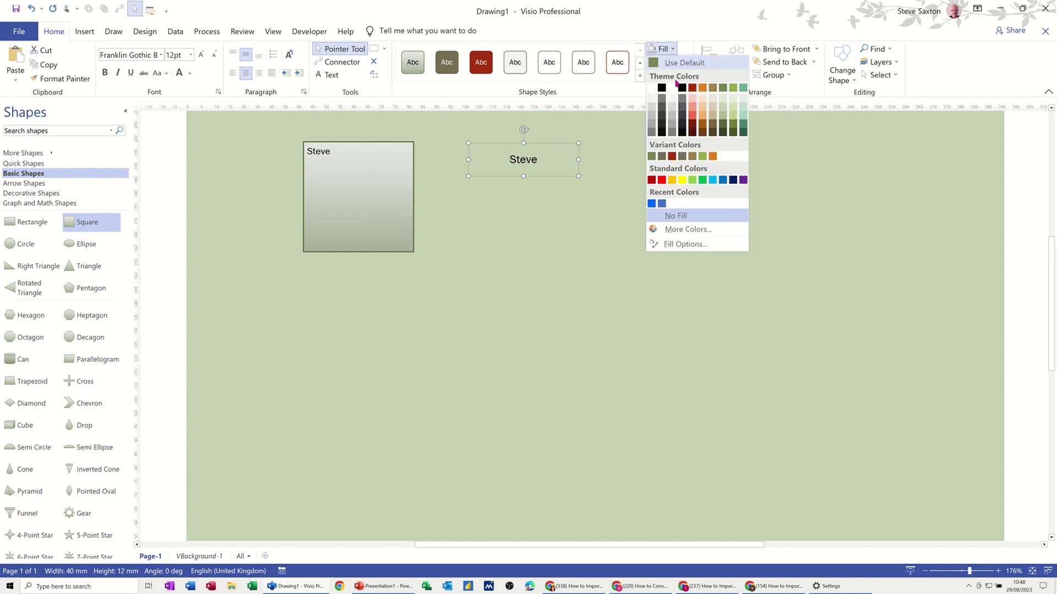
{"action": "left_click", "coordinate": [691, 117]}
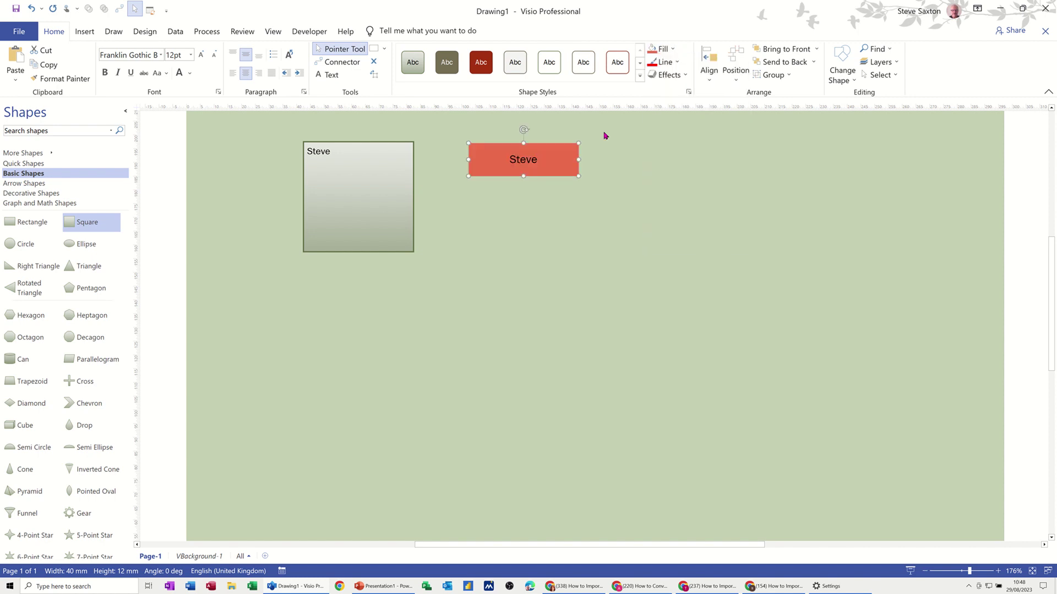
{"action": "left_click", "coordinate": [664, 62]}
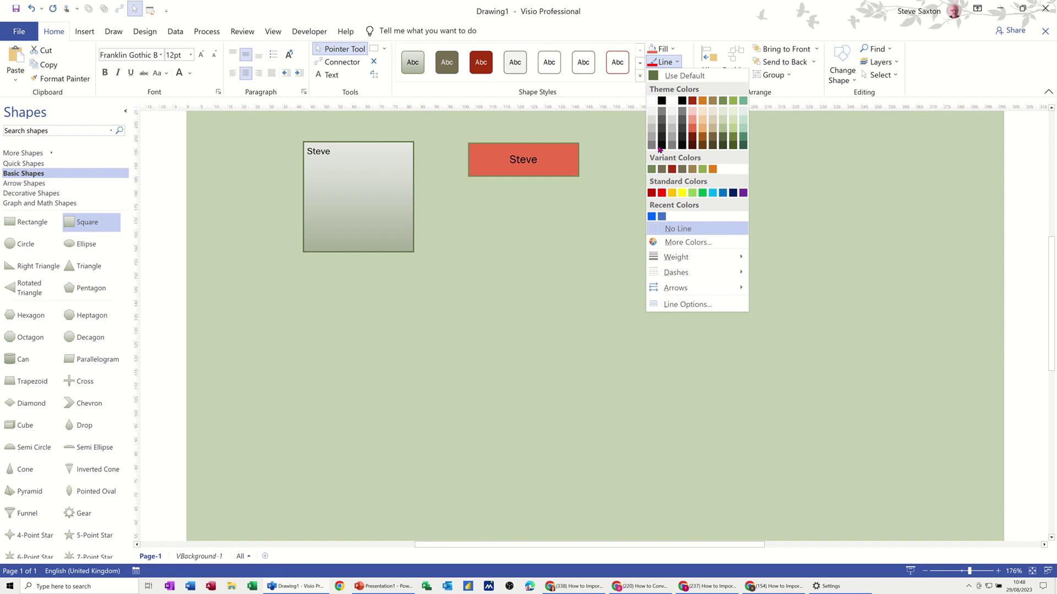
{"action": "left_click", "coordinate": [661, 142]}
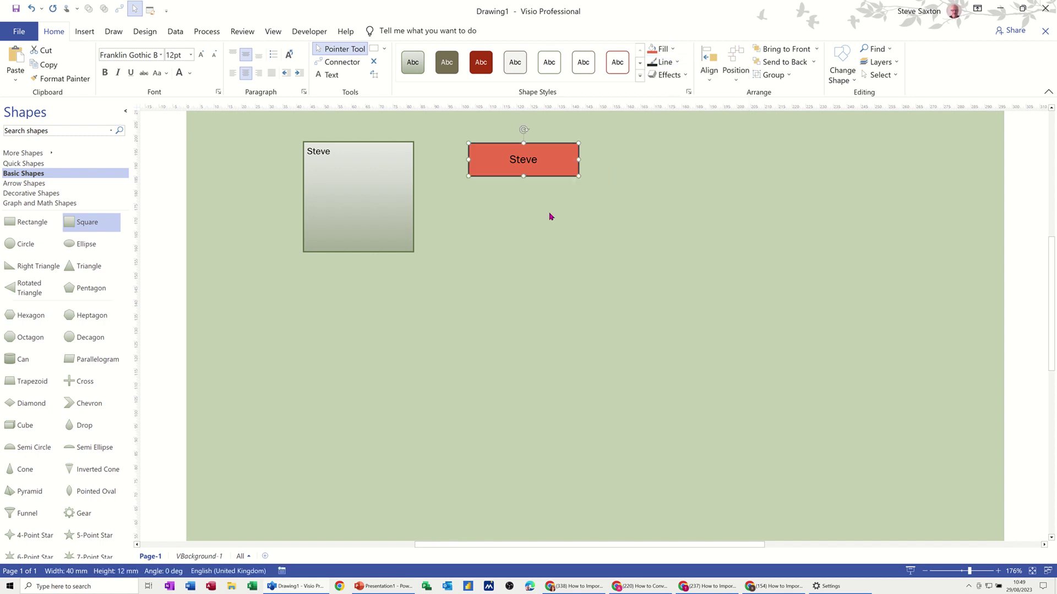
{"action": "left_click", "coordinate": [536, 200]}
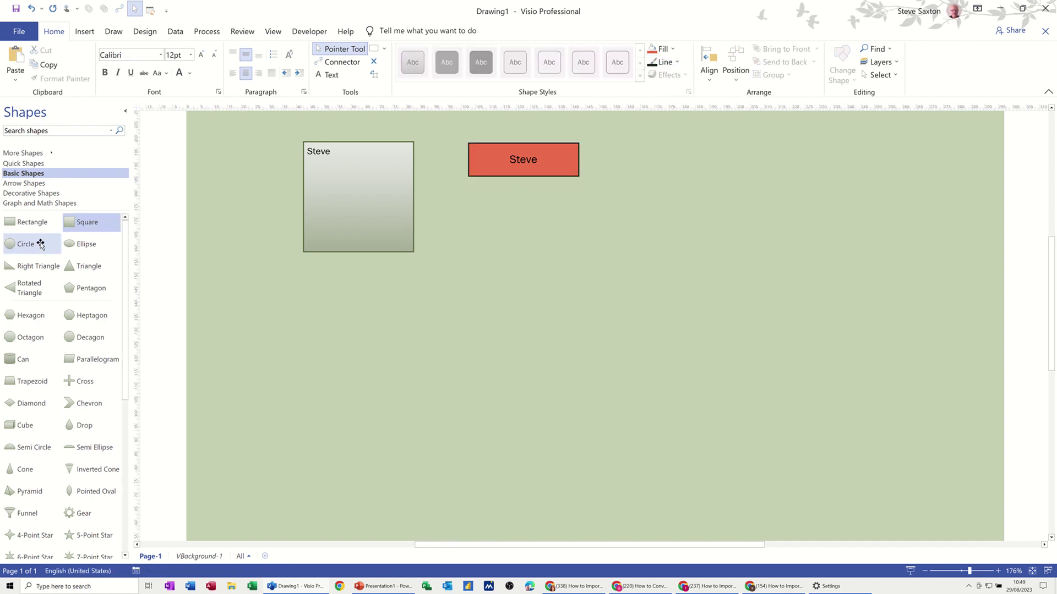
{"action": "left_click", "coordinate": [544, 159]}
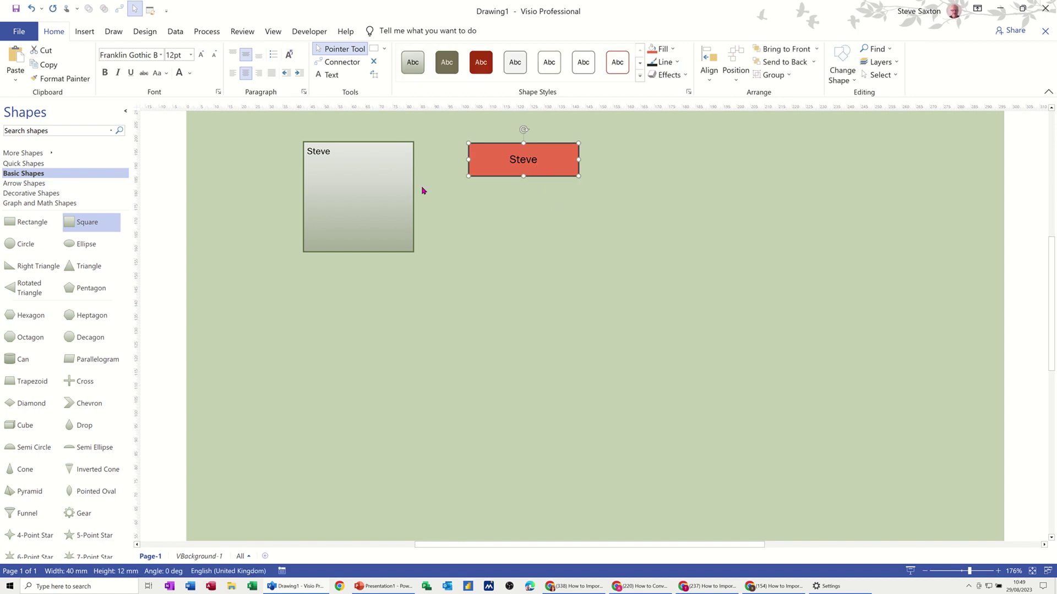
Draw a lowercase 'steve' text box in the square's lower half
{"action": "left_click", "coordinate": [326, 75]}
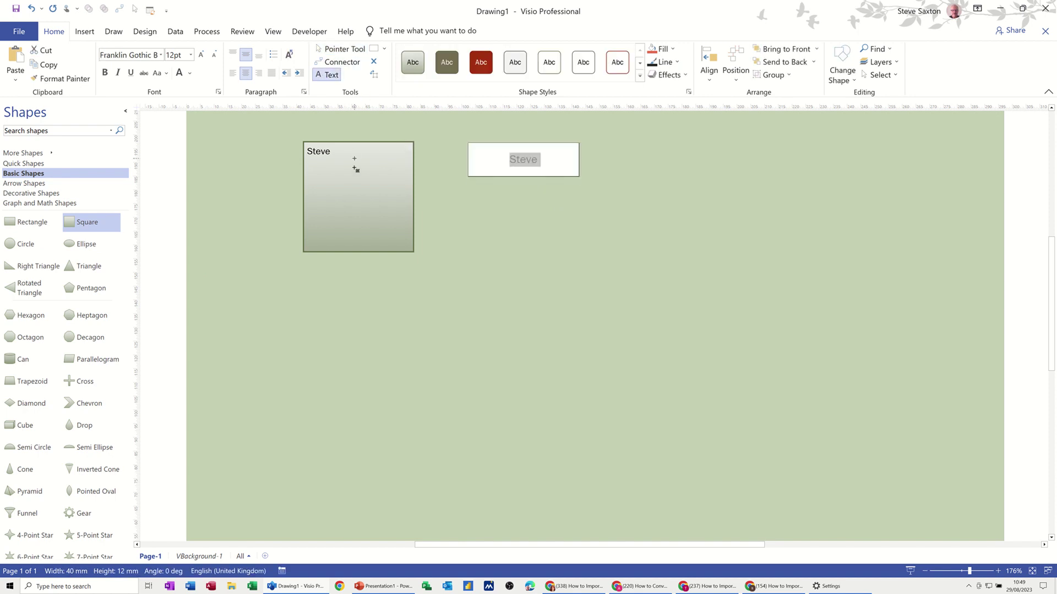
{"action": "left_click_drag", "start_coordinate": [353, 190], "coordinate": [417, 223]}
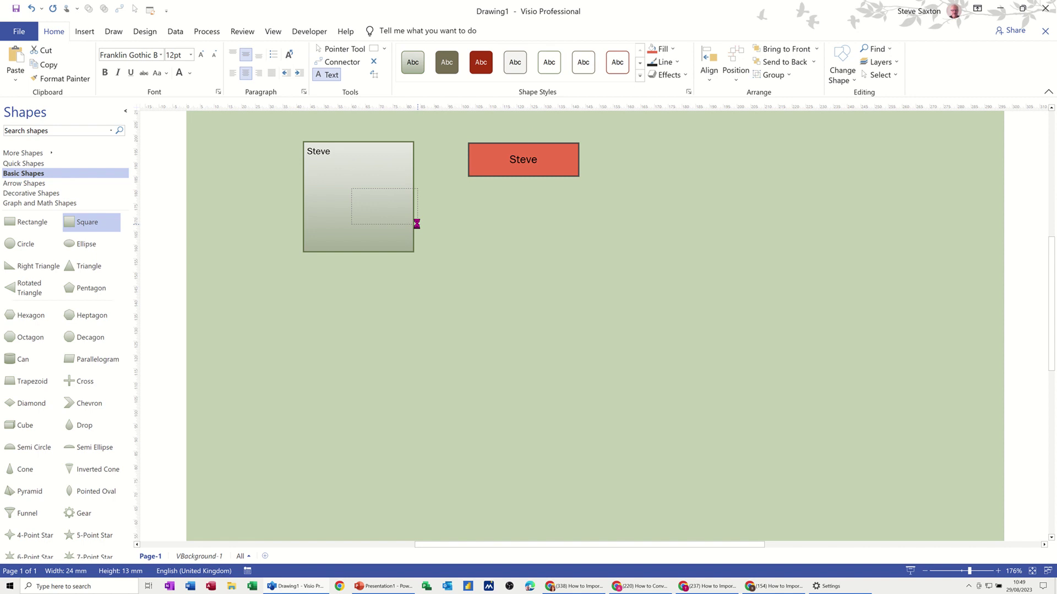
{"action": "type", "text": "steve"}
{"action": "left_click", "coordinate": [452, 238]}
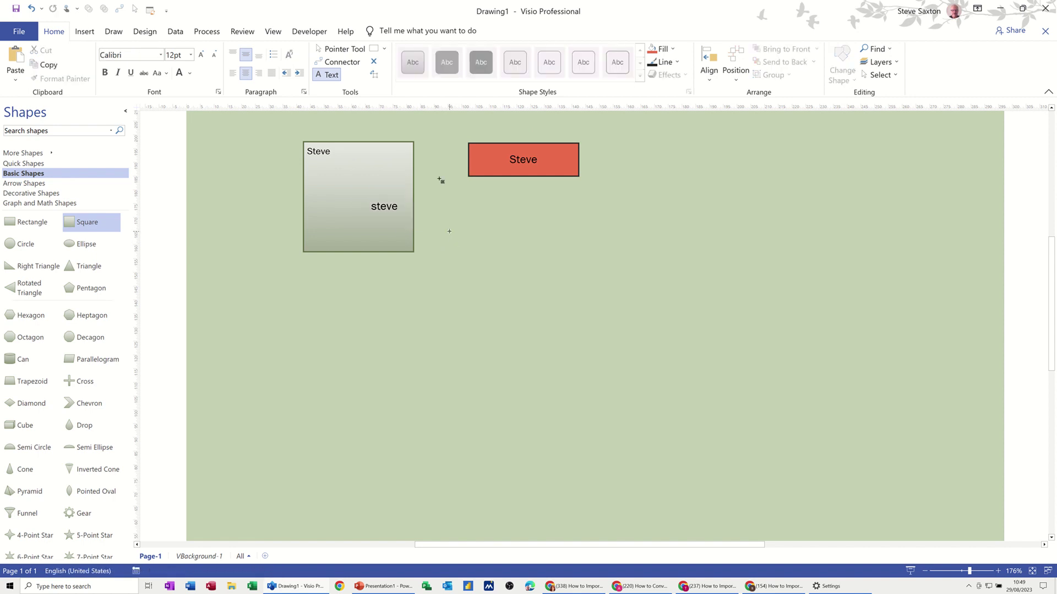
{"action": "left_click", "coordinate": [321, 51]}
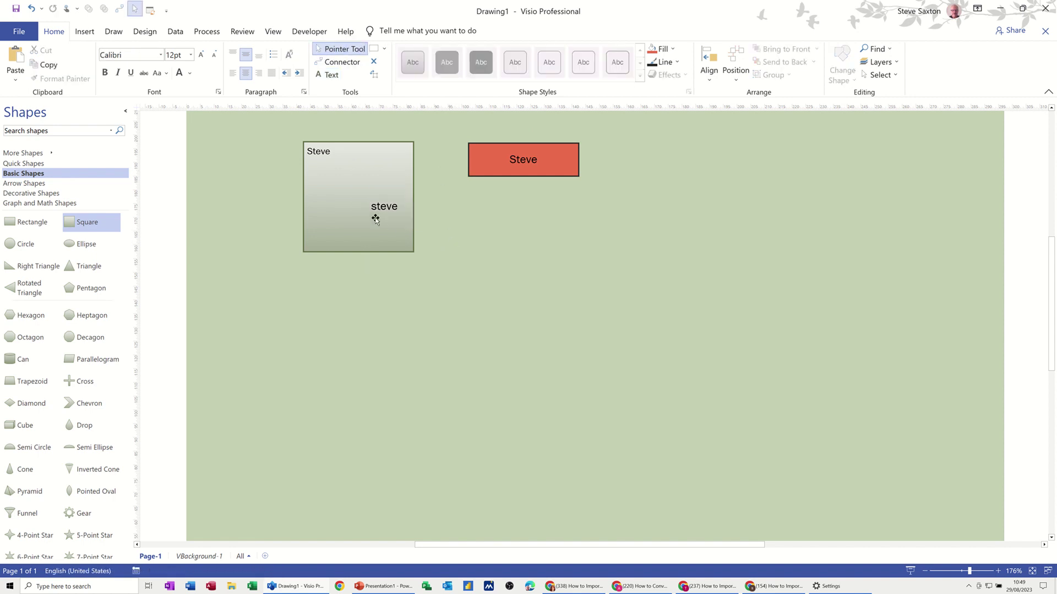
{"action": "left_click_drag", "start_coordinate": [380, 206], "coordinate": [366, 206]}
{"action": "left_click", "coordinate": [460, 239]}
Move the square down-right and carry the steve text into it
{"action": "left_click_drag", "start_coordinate": [350, 147], "coordinate": [485, 247]}
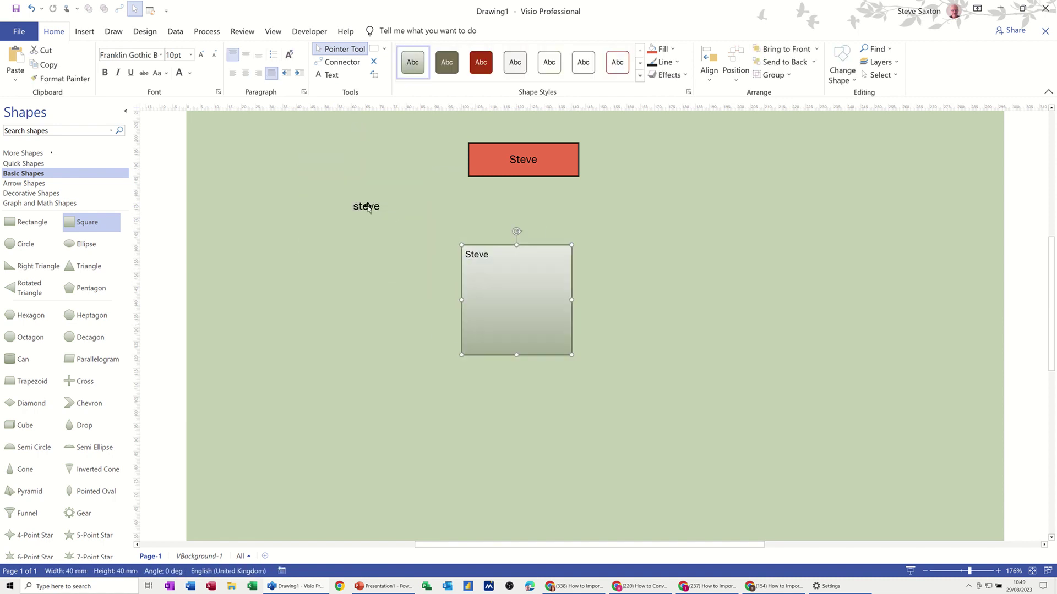
{"action": "left_click", "coordinate": [383, 223]}
{"action": "left_click_drag", "start_coordinate": [382, 224], "coordinate": [540, 298]}
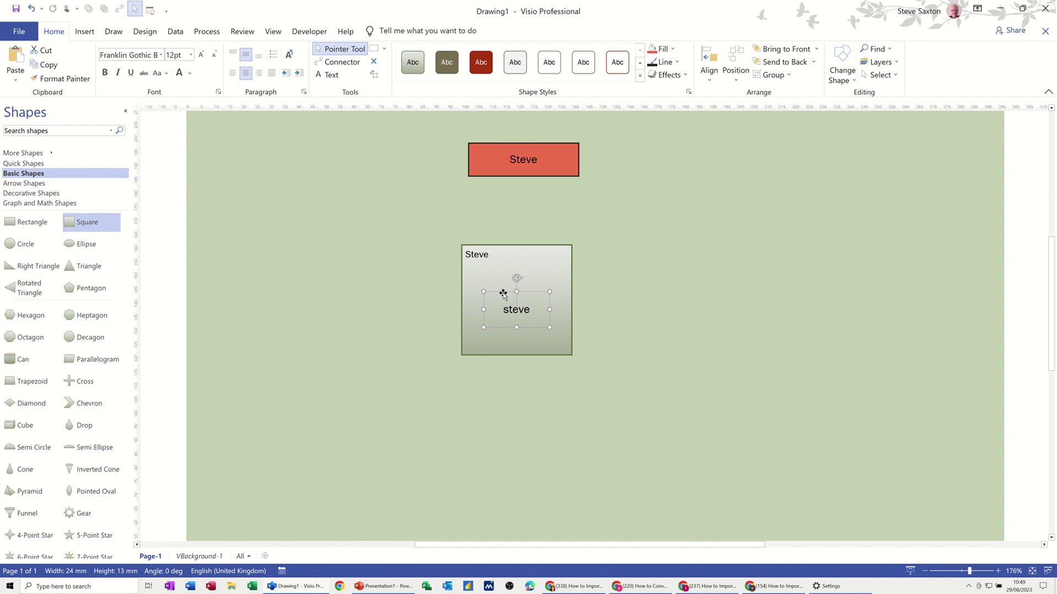
{"action": "left_click_drag", "start_coordinate": [504, 294], "coordinate": [511, 280]}
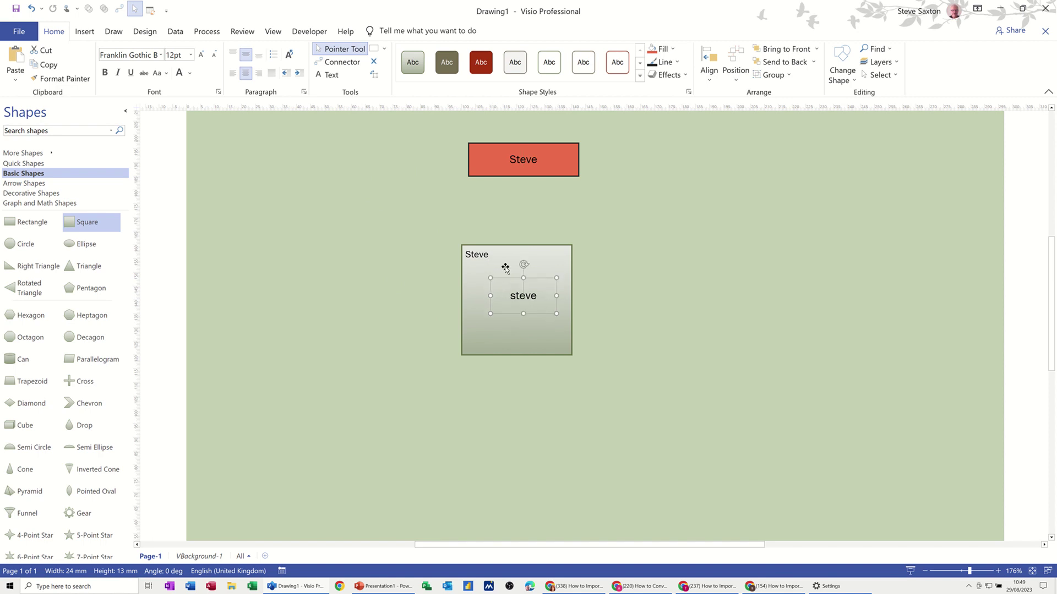
Delete the steve text, move the square up-left, and add a second square
{"action": "left_click", "coordinate": [482, 254]}
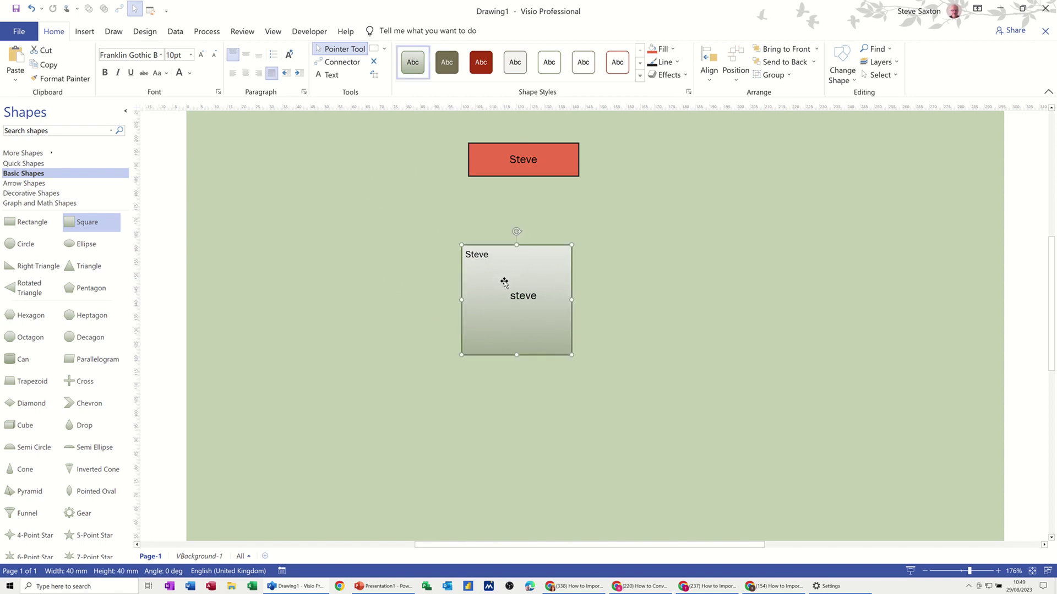
{"action": "left_click", "coordinate": [548, 295]}
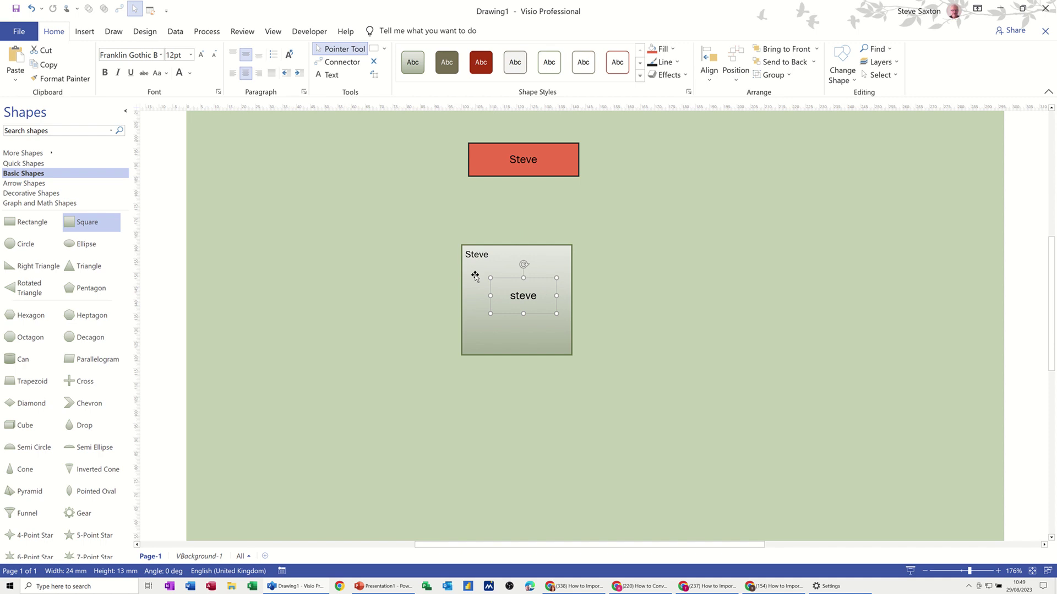
{"action": "left_click", "coordinate": [504, 290]}
{"action": "key", "text": "Delete"}
{"action": "left_click_drag", "start_coordinate": [503, 246], "coordinate": [336, 187]}
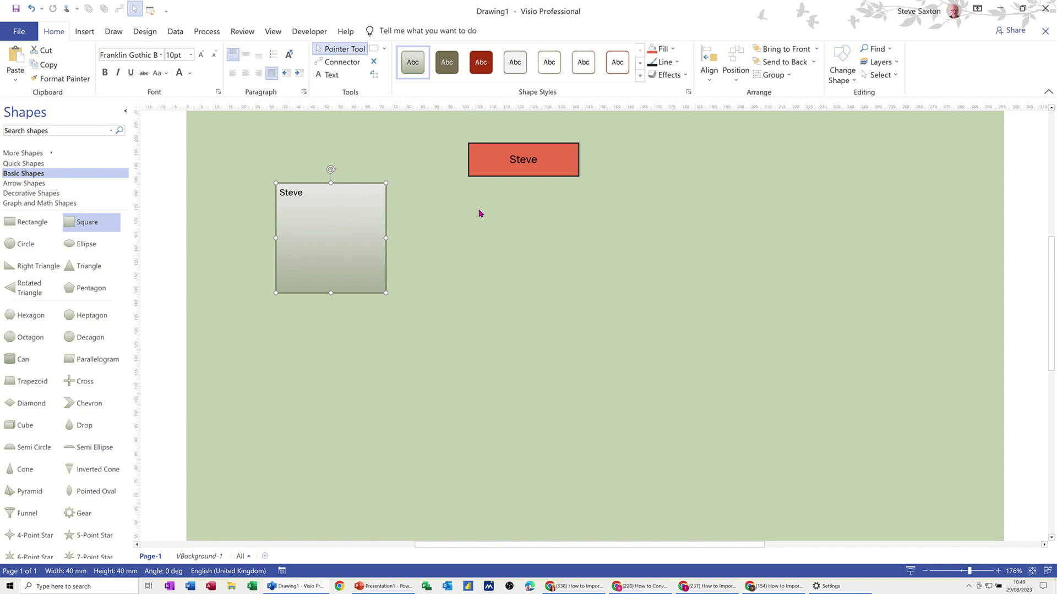
{"action": "left_click_drag", "start_coordinate": [88, 222], "coordinate": [511, 263]}
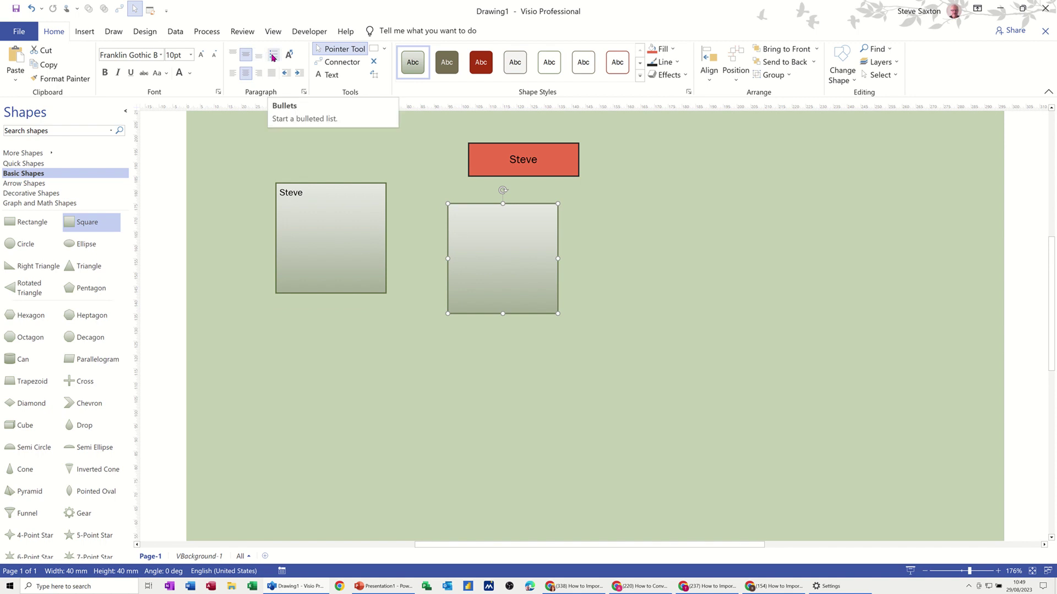
Give the new square a top-aligned bulleted list: Steve, Dave, Anne
{"action": "left_click", "coordinate": [272, 58]}
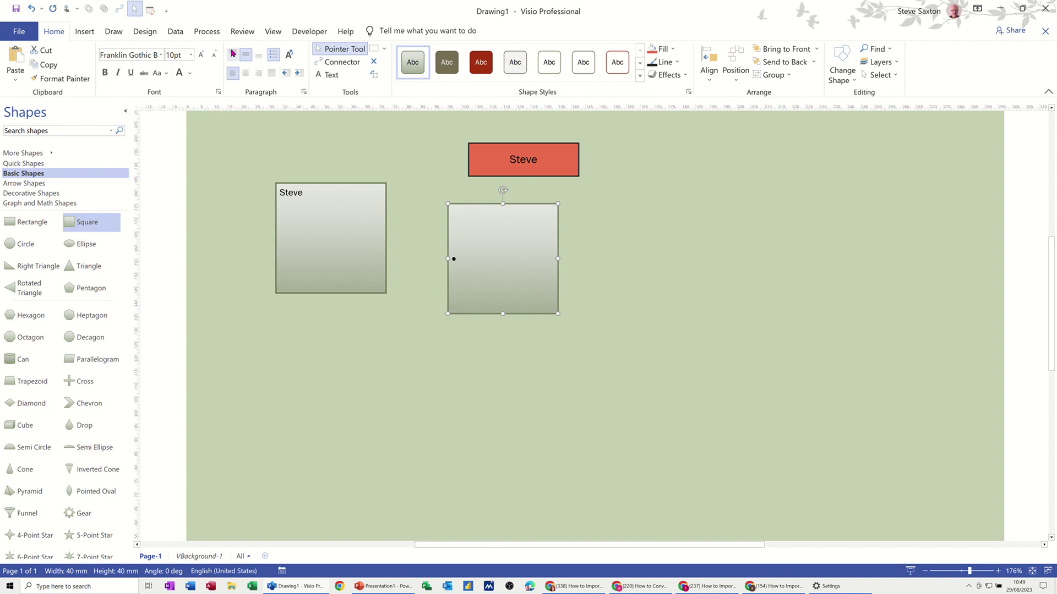
{"action": "left_click", "coordinate": [233, 55]}
{"action": "type", "text": "Steve"}
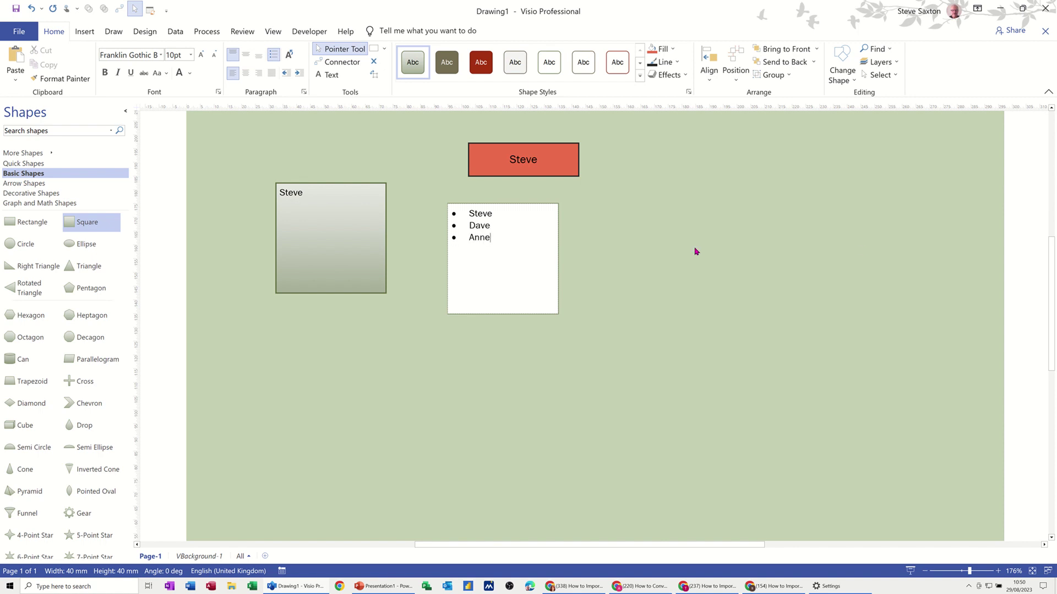
{"action": "left_click", "coordinate": [624, 222]}
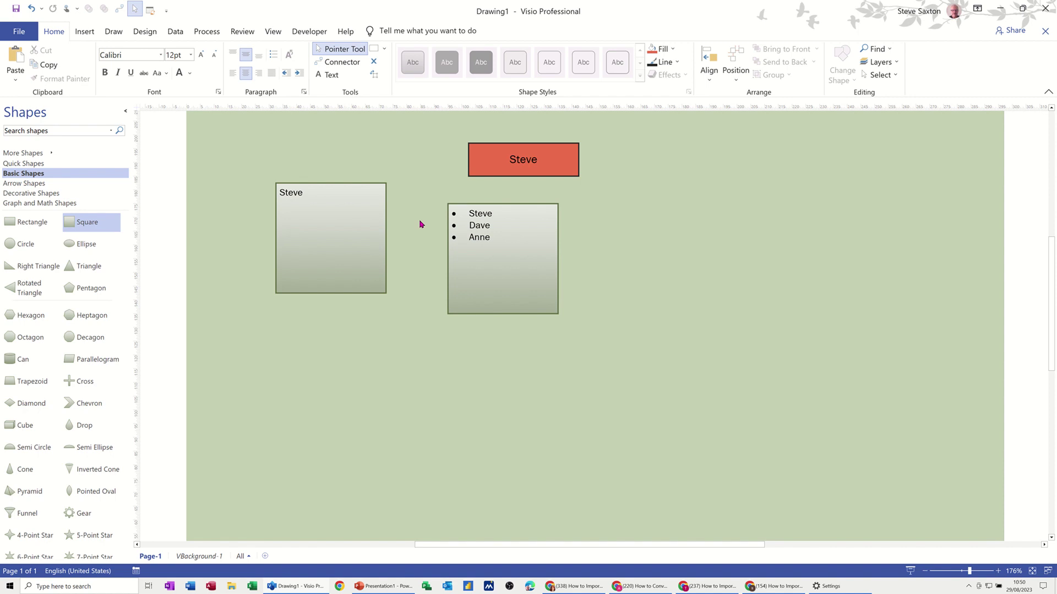
Add a third square right of the list and bring up its font settings
{"action": "mouse_move", "coordinate": [98, 223]}
{"action": "left_mouse_down"}
{"action": "mouse_move", "coordinate": [646, 277]}
{"action": "mouse_move", "coordinate": [668, 254]}
{"action": "left_mouse_up"}
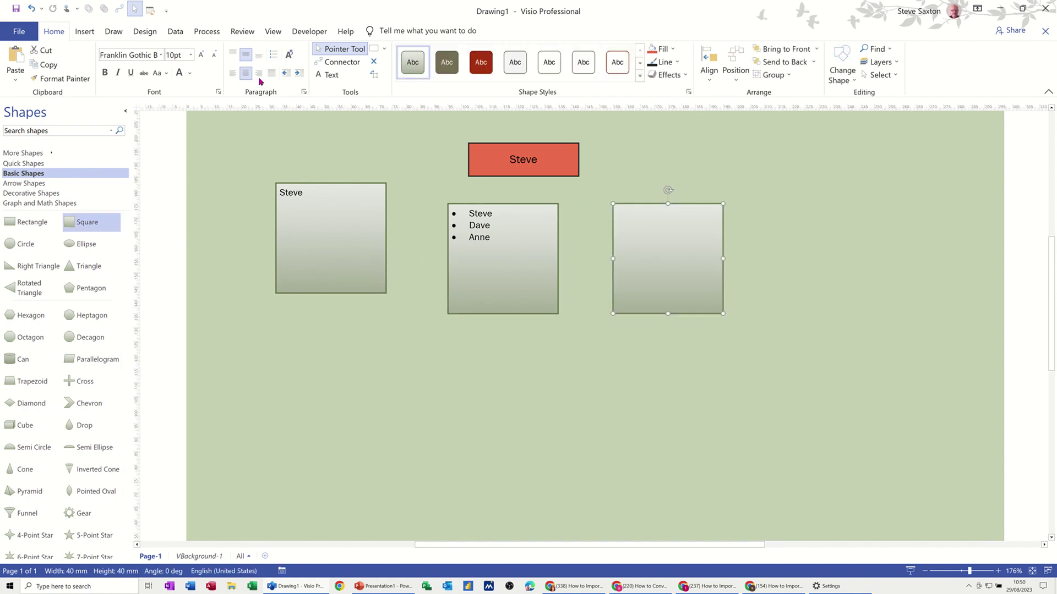
{"action": "left_click", "coordinate": [304, 93]}
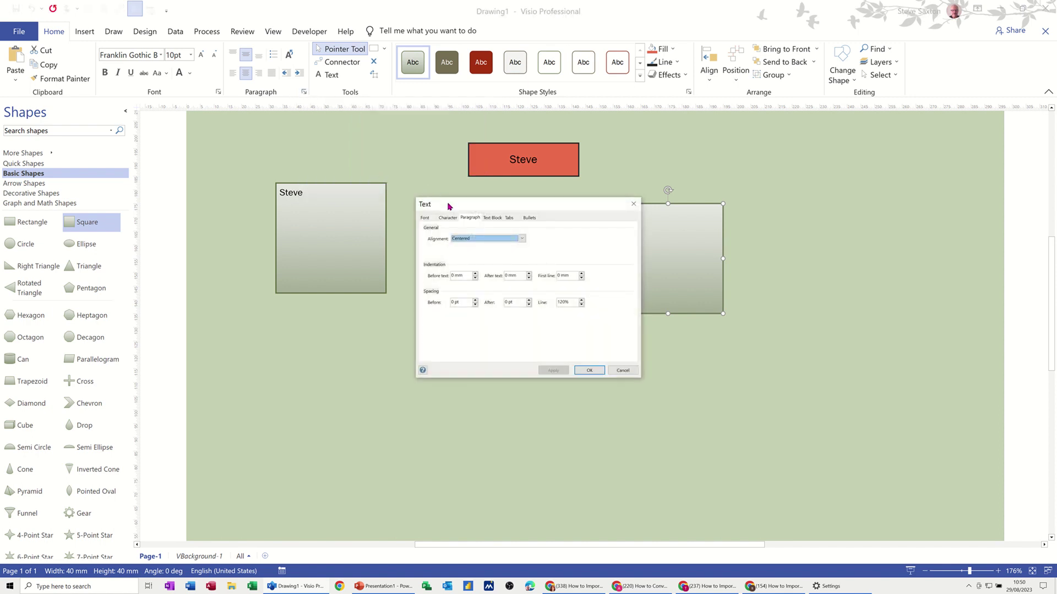
{"action": "left_click_drag", "start_coordinate": [448, 205], "coordinate": [541, 277]}
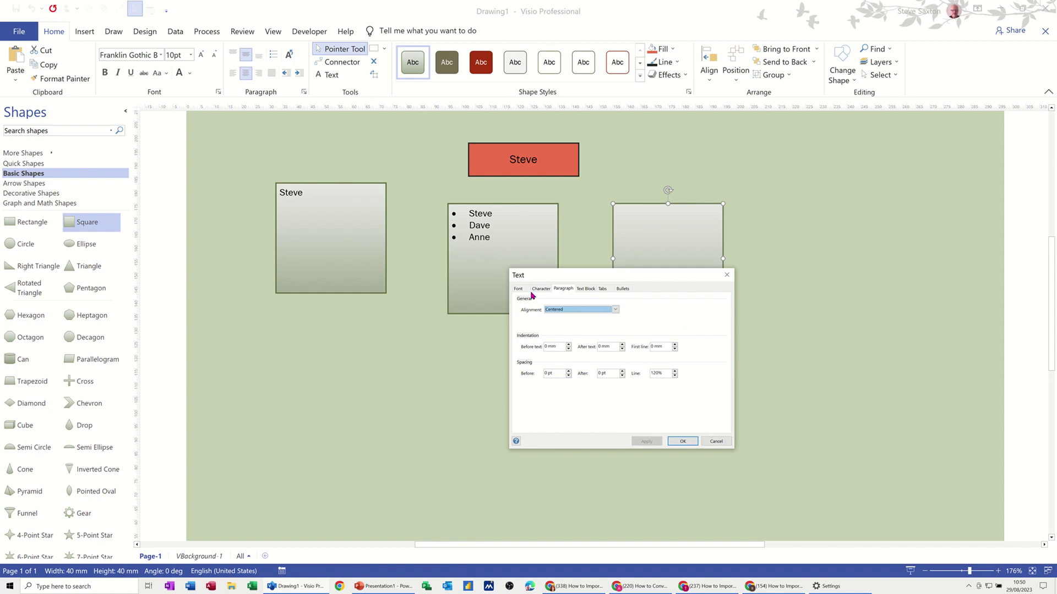
{"action": "left_click", "coordinate": [519, 289]}
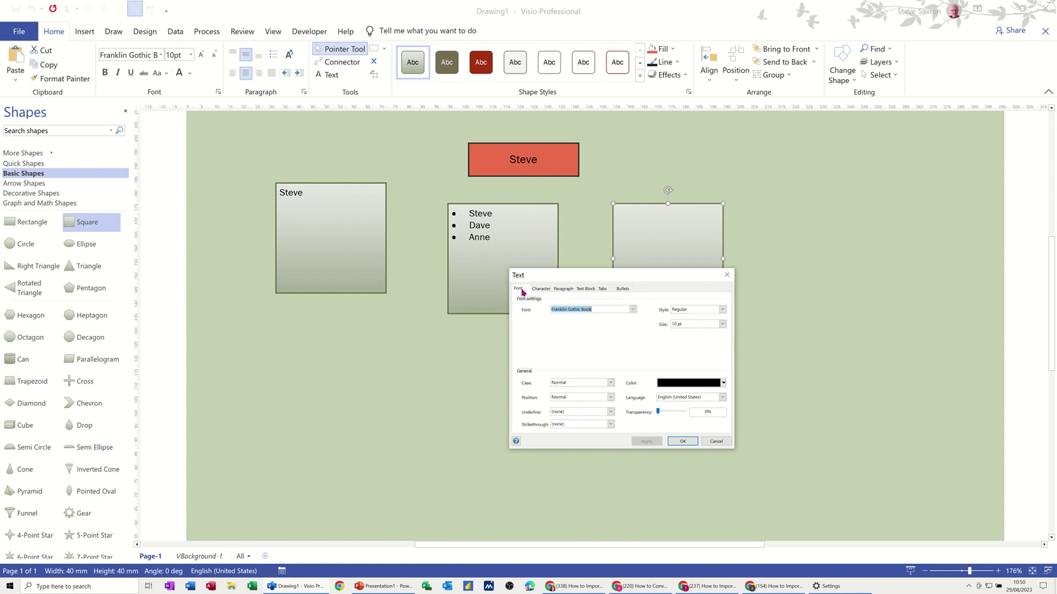
Leave font, case, position and strikethrough at their default values
{"action": "left_click", "coordinate": [633, 310]}
{"action": "left_click", "coordinate": [633, 310]}
{"action": "left_click", "coordinate": [611, 384]}
{"action": "left_click", "coordinate": [611, 385]}
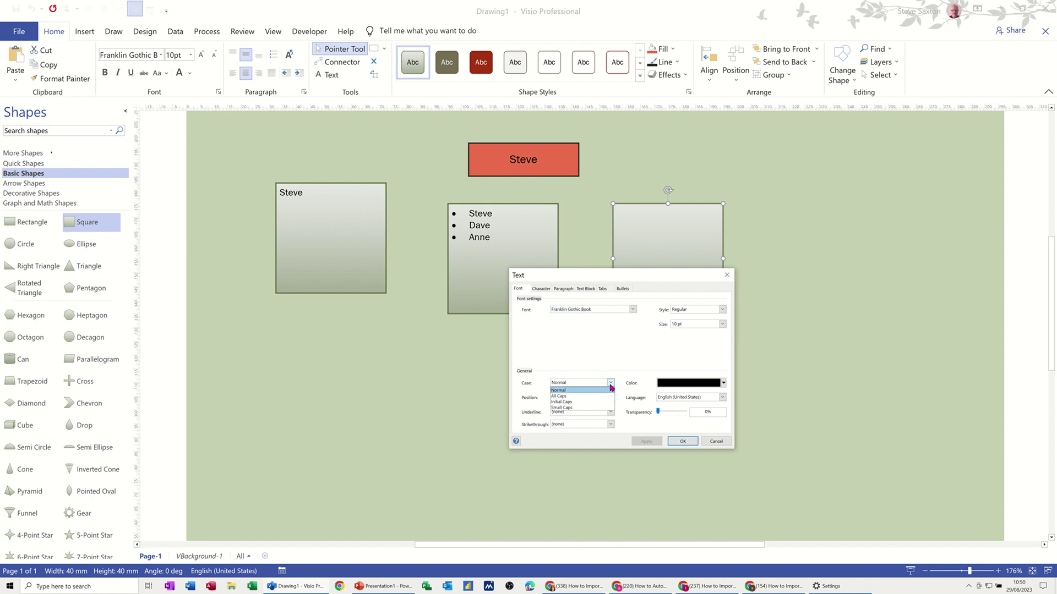
{"action": "left_click", "coordinate": [610, 385]}
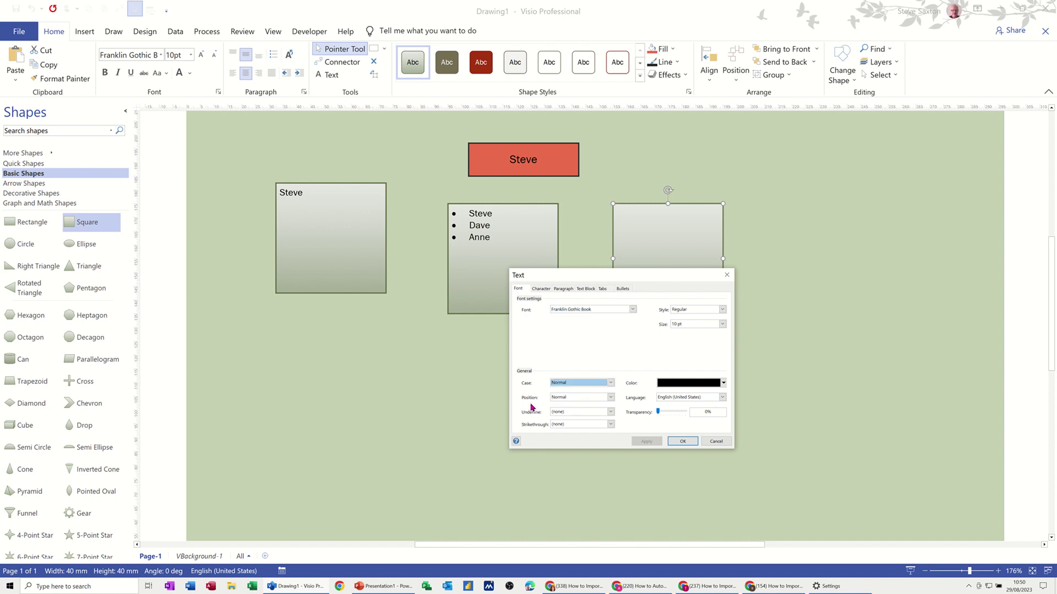
{"action": "left_click", "coordinate": [611, 398]}
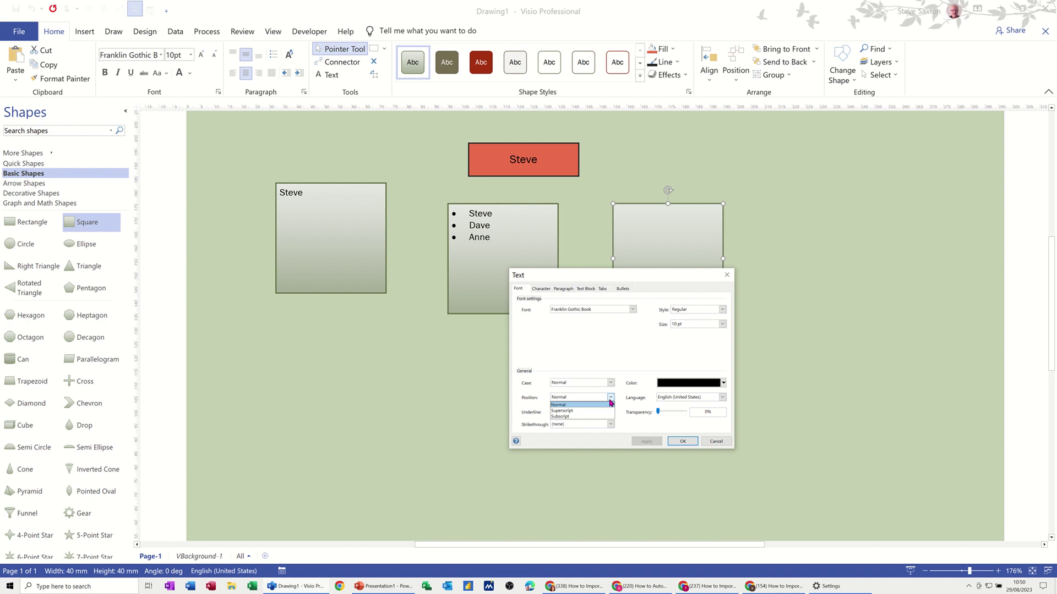
{"action": "left_click", "coordinate": [611, 403]}
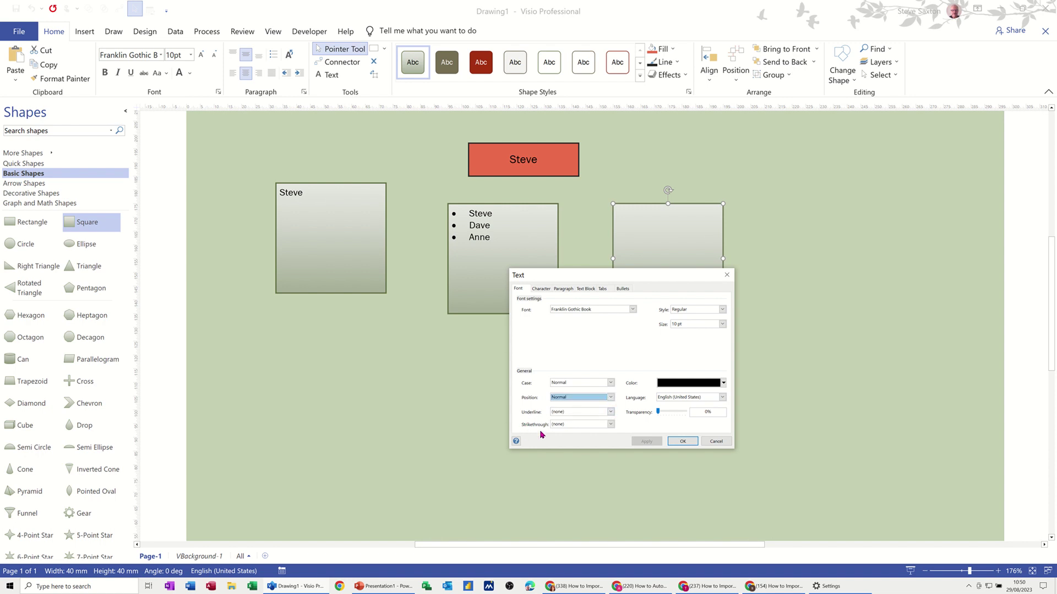
{"action": "left_click", "coordinate": [612, 426]}
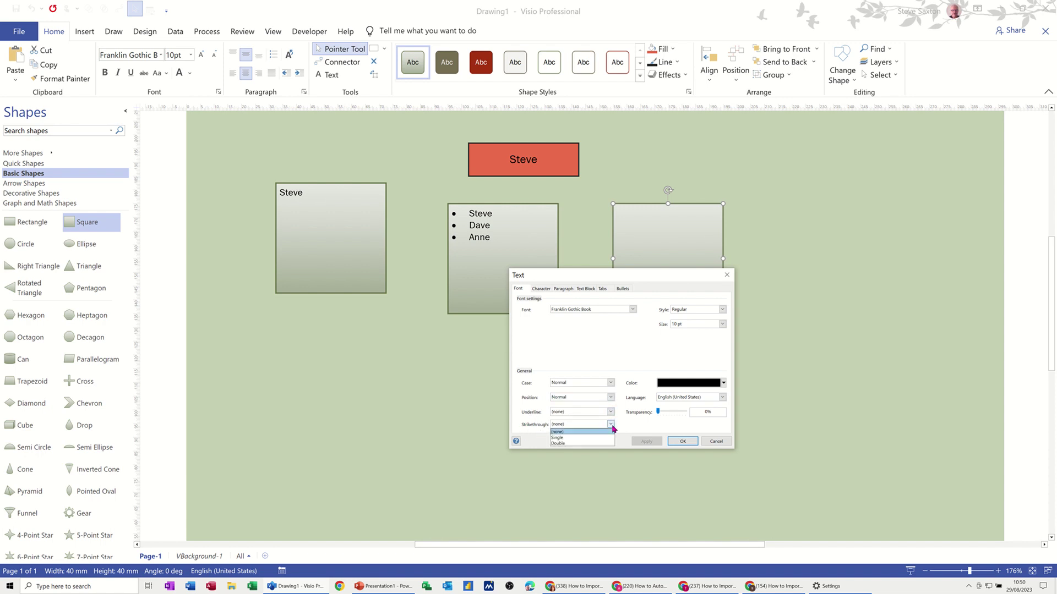
{"action": "left_click", "coordinate": [610, 416]}
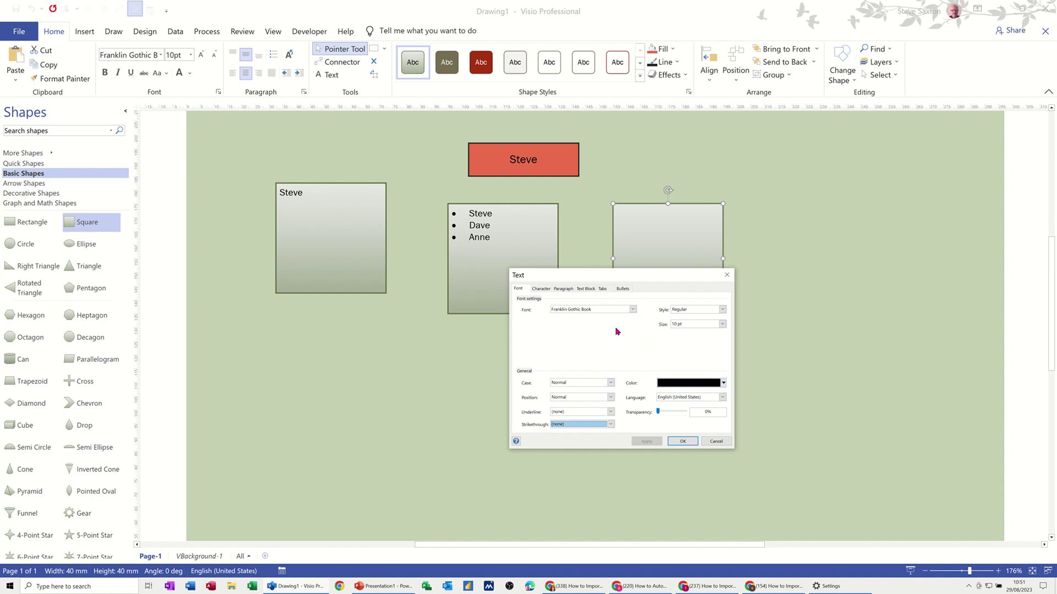
Keep character scale at 100% and set spacing to Expanded by 0.4 pt
{"action": "left_click", "coordinate": [541, 289]}
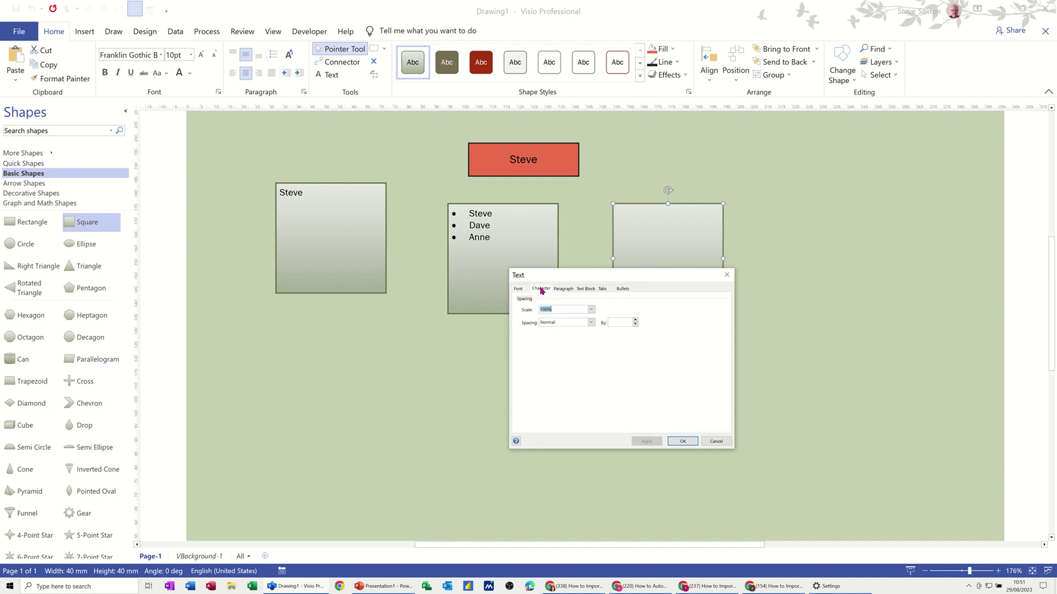
{"action": "left_click", "coordinate": [592, 310]}
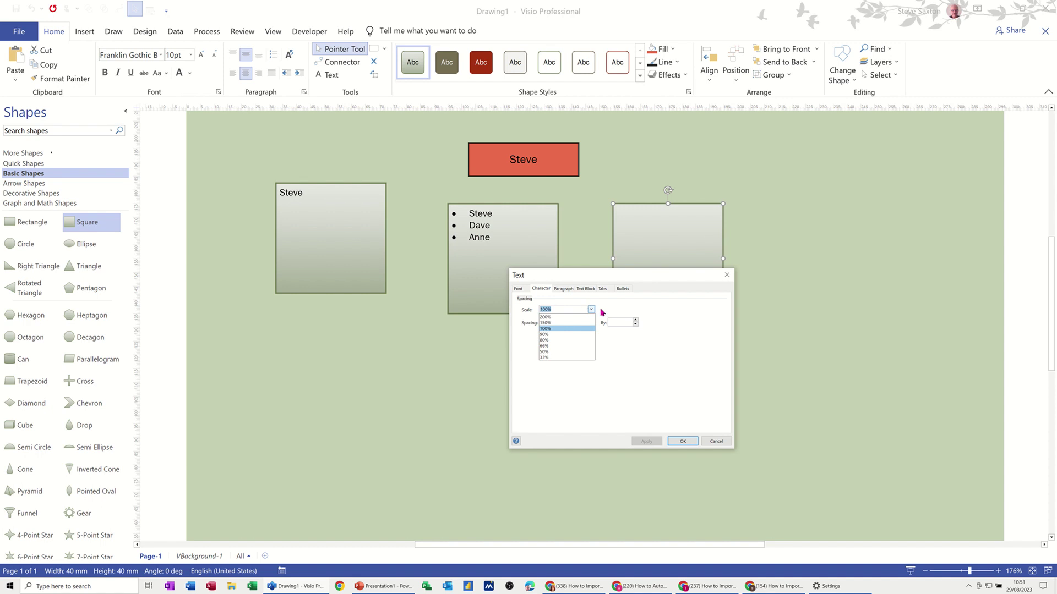
{"action": "left_click", "coordinate": [591, 310]}
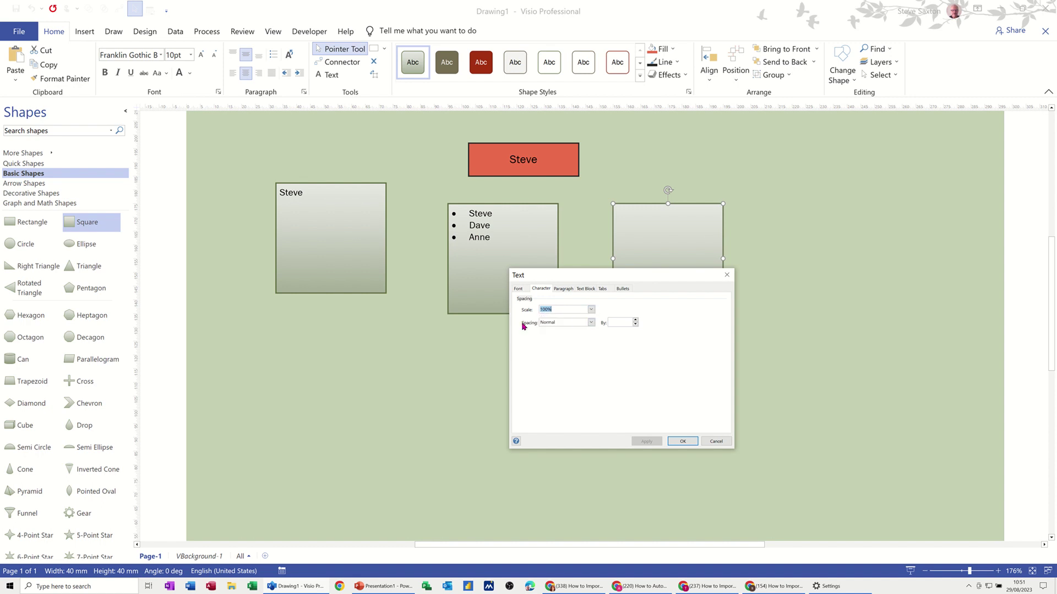
{"action": "left_click", "coordinate": [591, 323]}
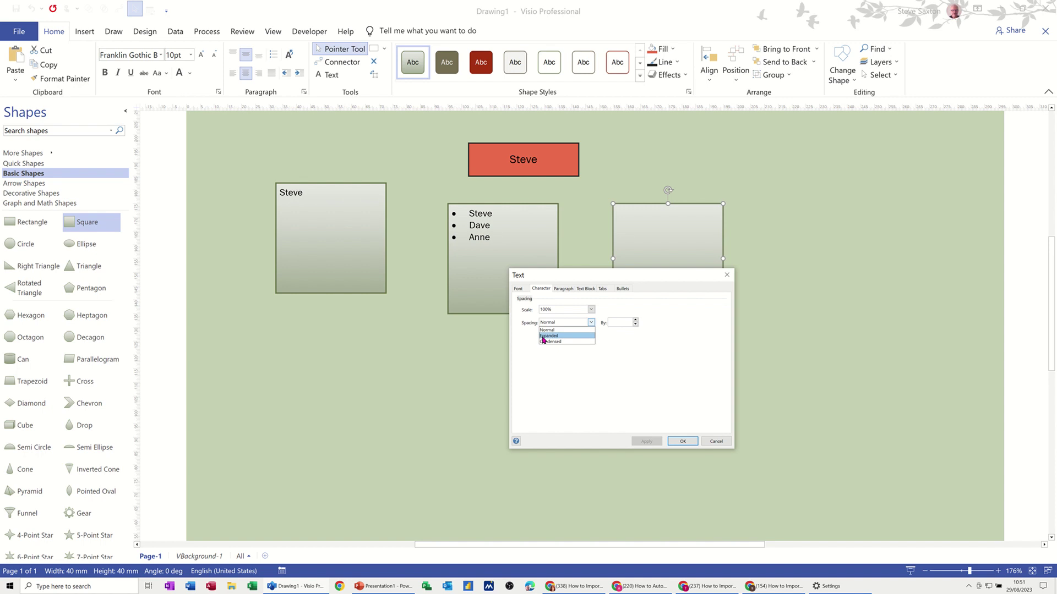
{"action": "left_click", "coordinate": [635, 321]}
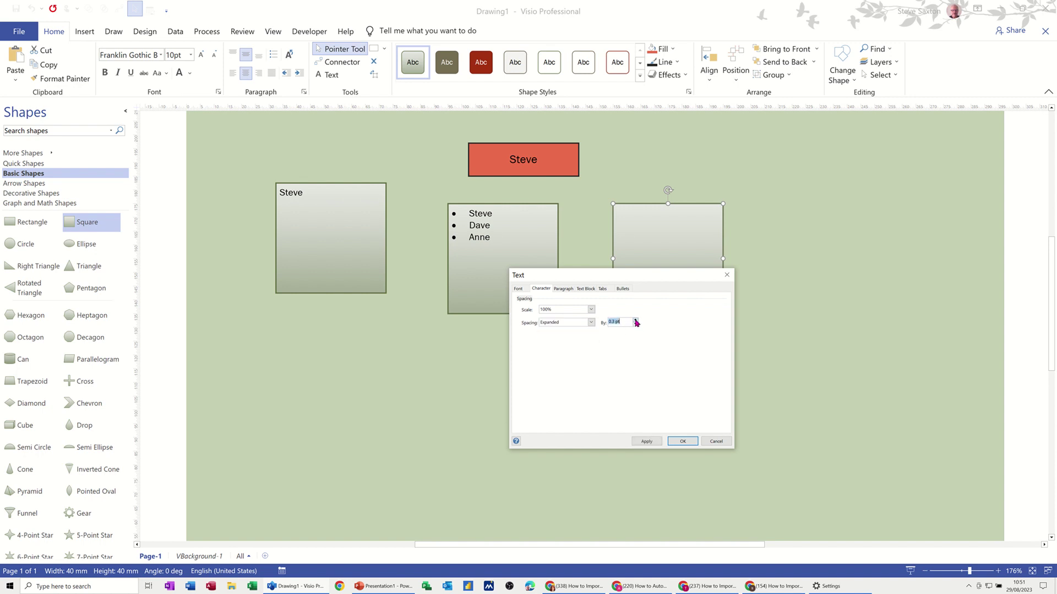
{"action": "left_click", "coordinate": [636, 322]}
Keep paragraph alignment Centered and select the Spacing Before field
{"action": "left_click", "coordinate": [563, 289]}
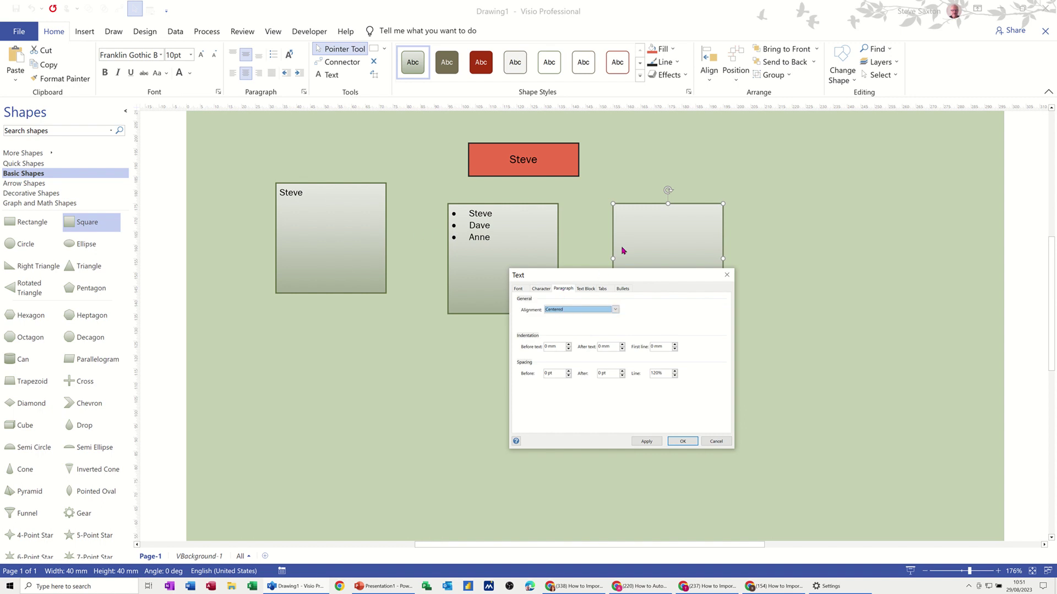
{"action": "left_click", "coordinate": [569, 313]}
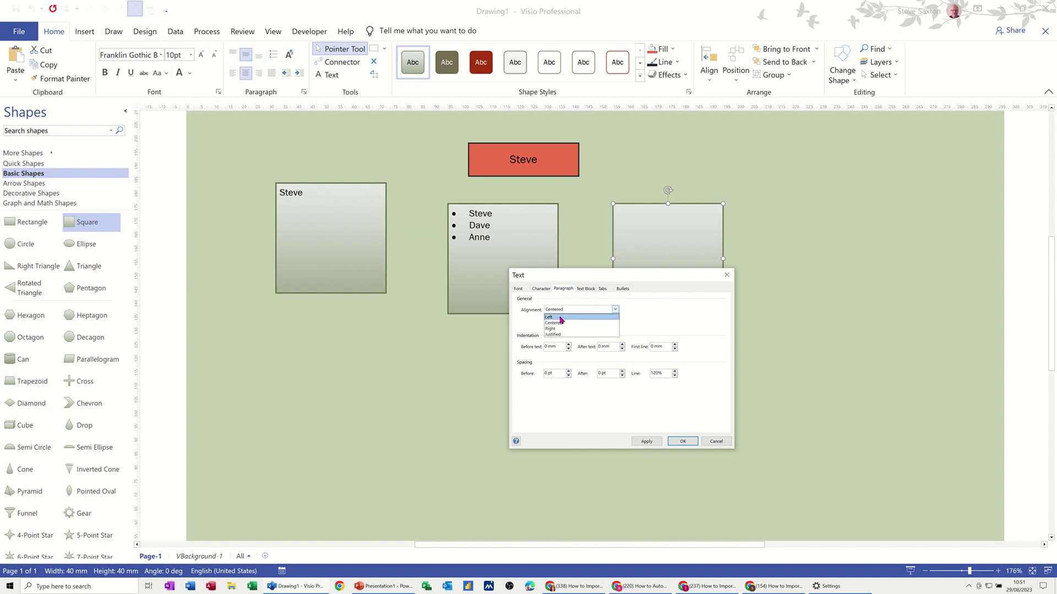
{"action": "left_click", "coordinate": [581, 310]}
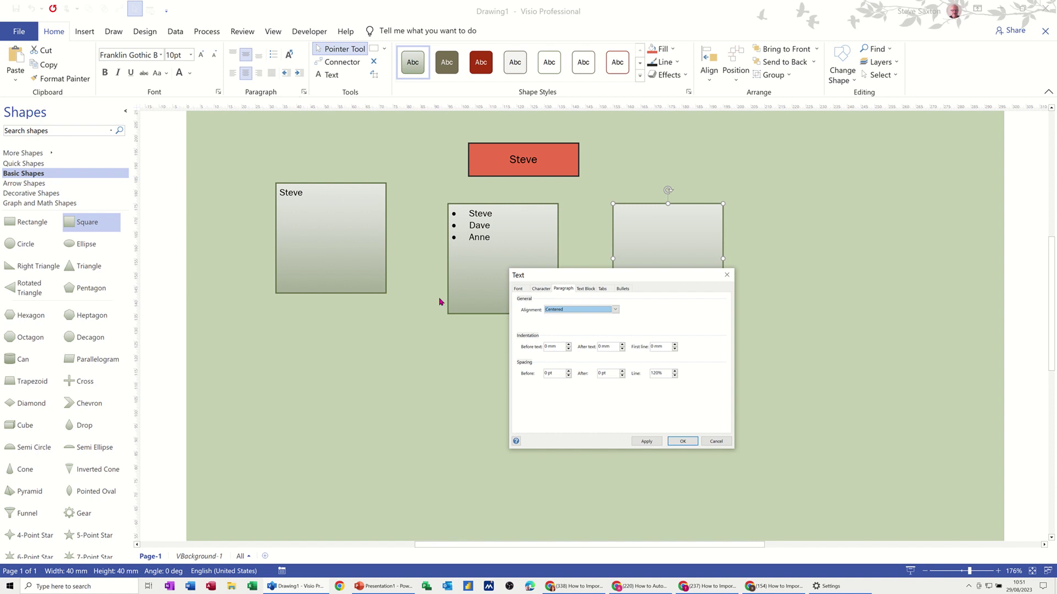
{"action": "left_click", "coordinate": [568, 371]}
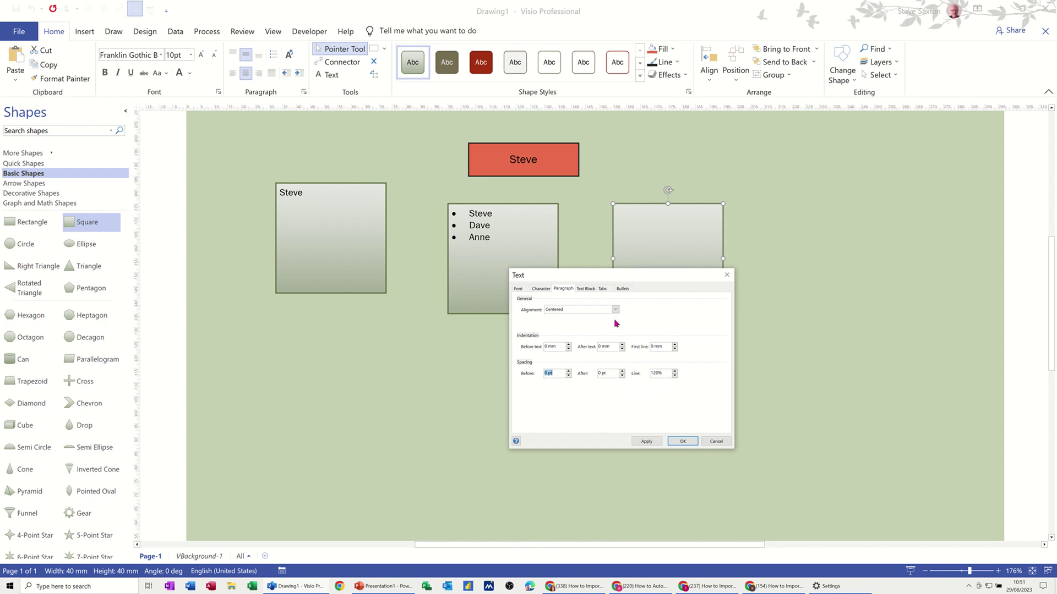
Leave the text block's vertical alignment at Middle, then go to tab stops
{"action": "left_click", "coordinate": [586, 288]}
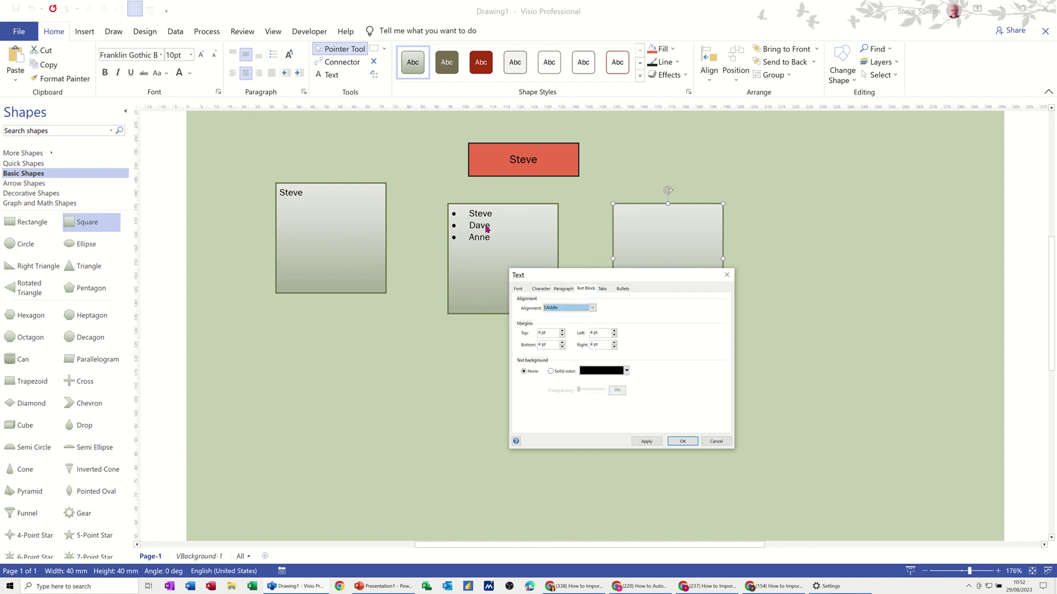
{"action": "left_click", "coordinate": [591, 307]}
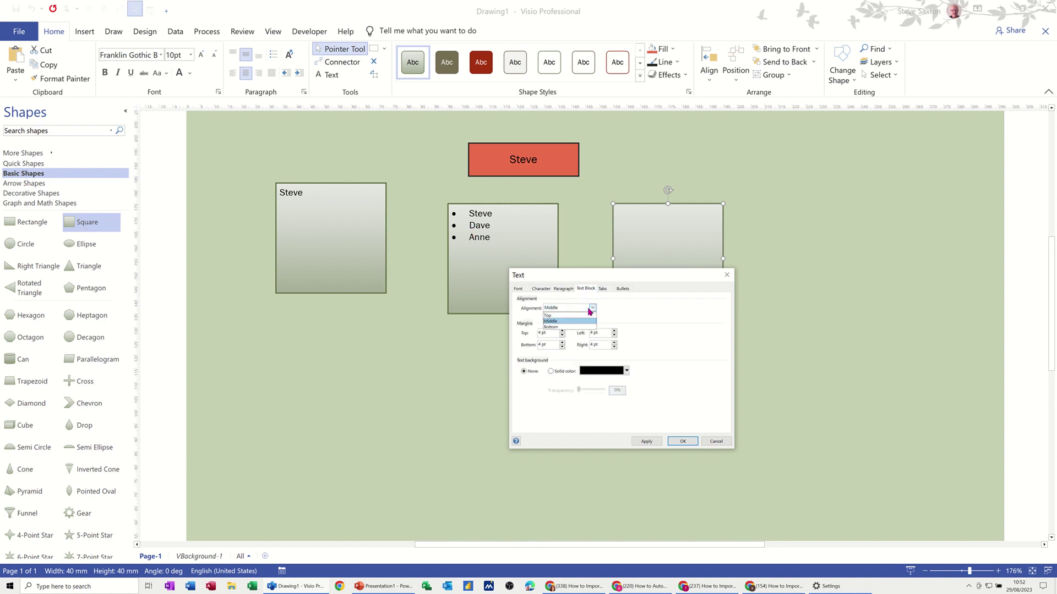
{"action": "left_click", "coordinate": [589, 309]}
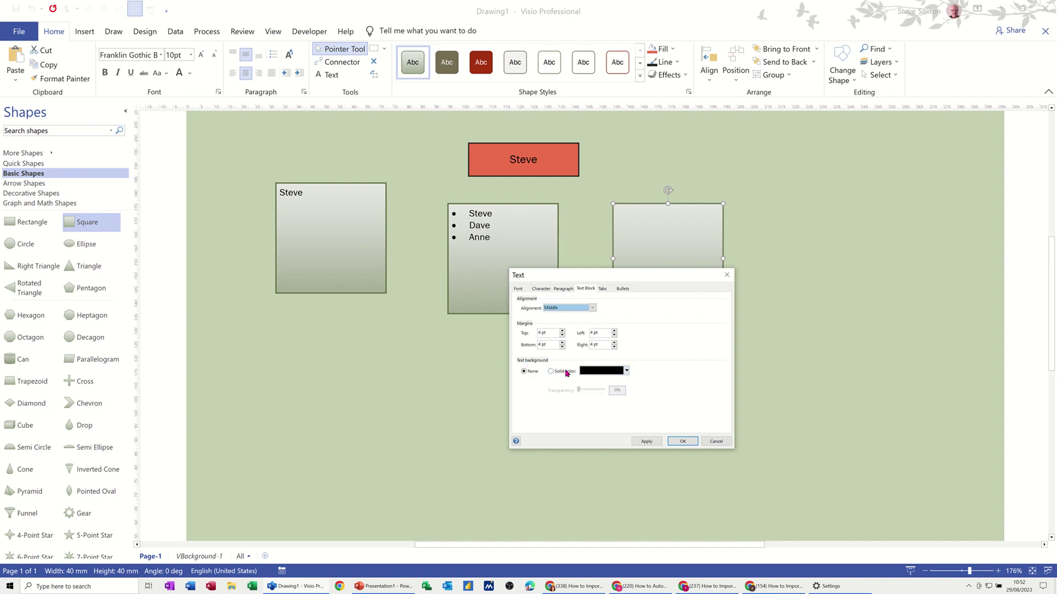
{"action": "left_click", "coordinate": [603, 289]}
{"action": "type", "text": "30"}
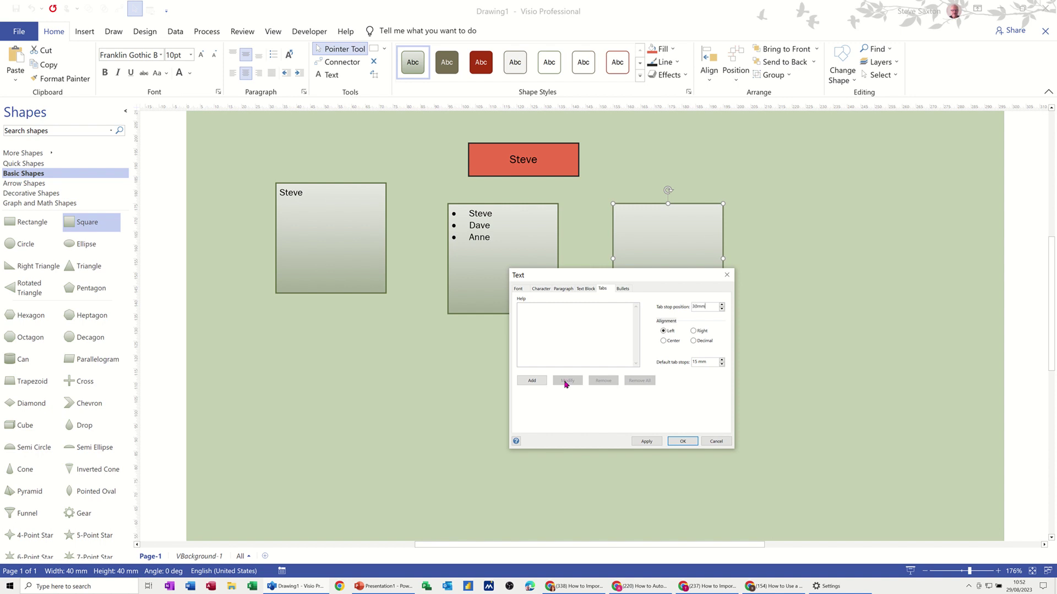
Add left tab stops at 30 mm and 60 mm and apply them
{"action": "left_click", "coordinate": [532, 380]}
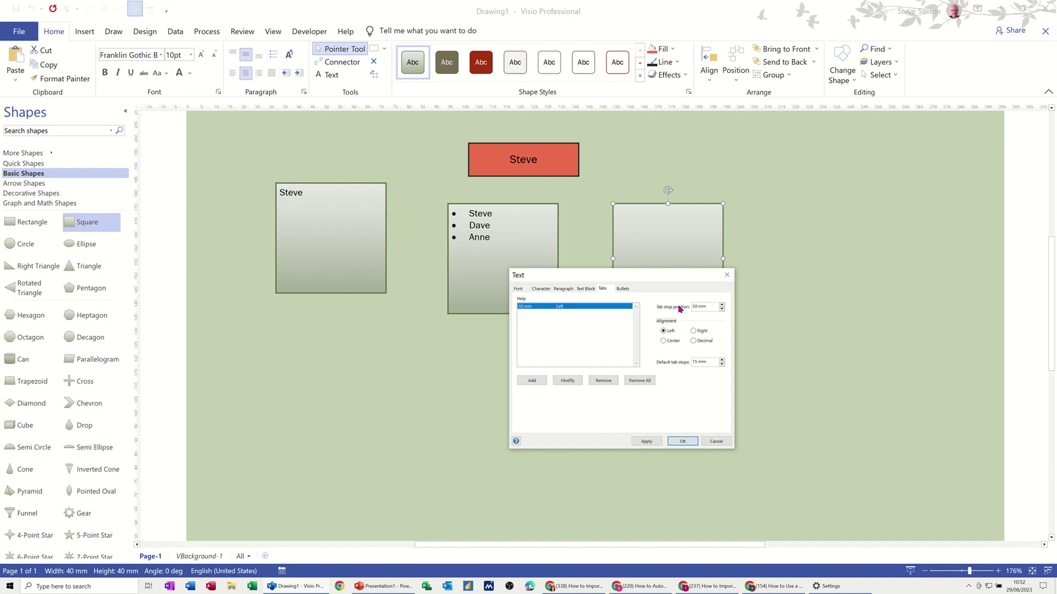
{"action": "left_click_drag", "start_coordinate": [715, 305], "coordinate": [680, 307]}
{"action": "type", "text": "6"}
{"action": "left_click", "coordinate": [532, 382]}
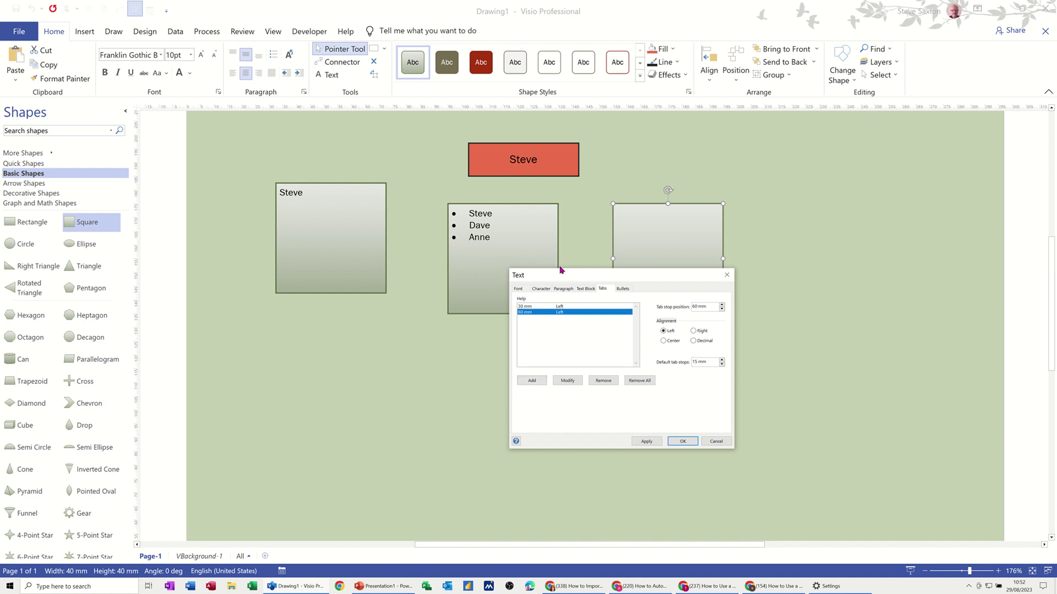
{"action": "left_click", "coordinate": [646, 442]}
Apply checkmark bullets to the right-hand square's text and close the text settings
{"action": "left_click", "coordinate": [623, 288]}
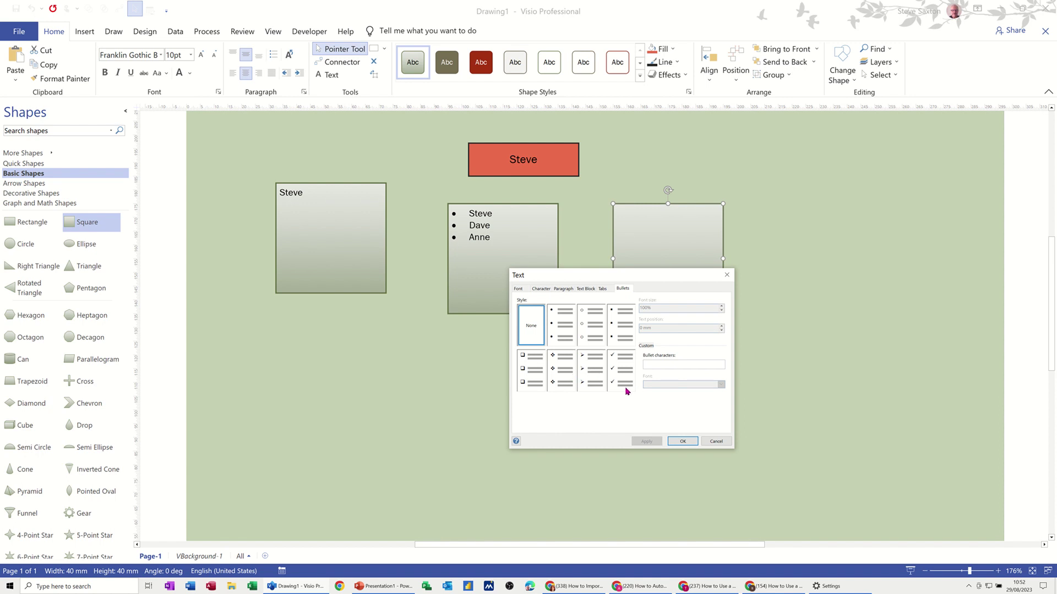
{"action": "left_click", "coordinate": [621, 371]}
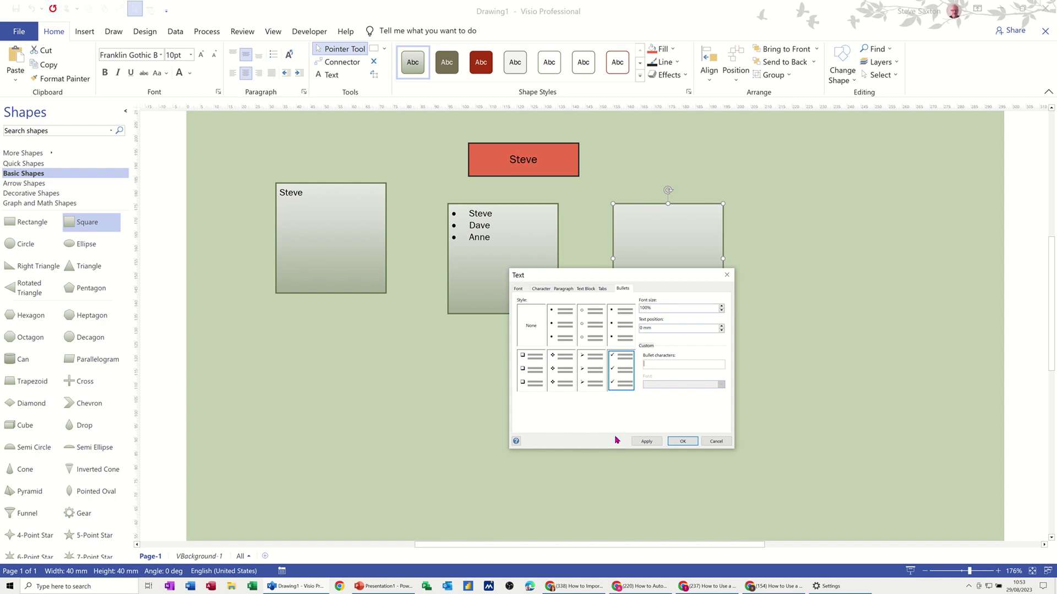
{"action": "left_click", "coordinate": [679, 442]}
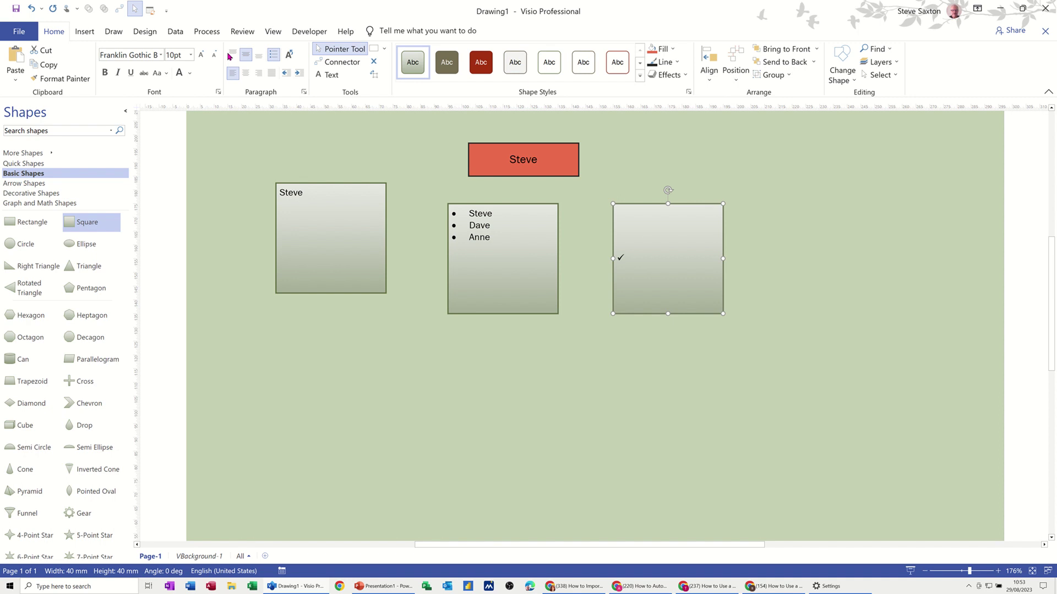
Top-align the right-hand square's ticked Dave and tab-spaced Steve text, then finish editing
{"action": "left_click", "coordinate": [233, 54]}
{"action": "type", "text": "Dave"}
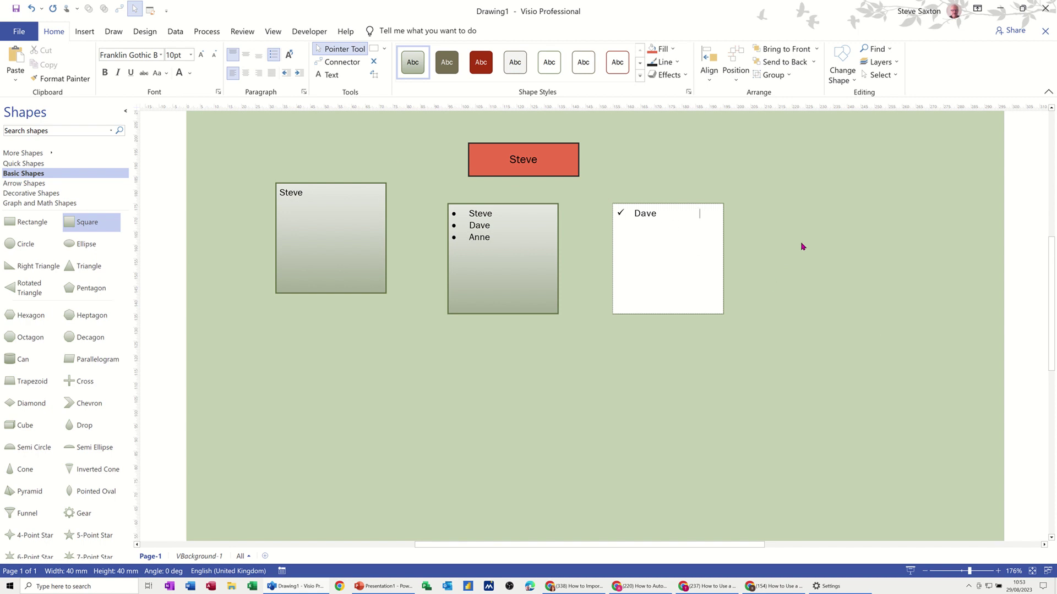
{"action": "type", "text": " Steve"}
{"action": "left_click", "coordinate": [724, 286]}
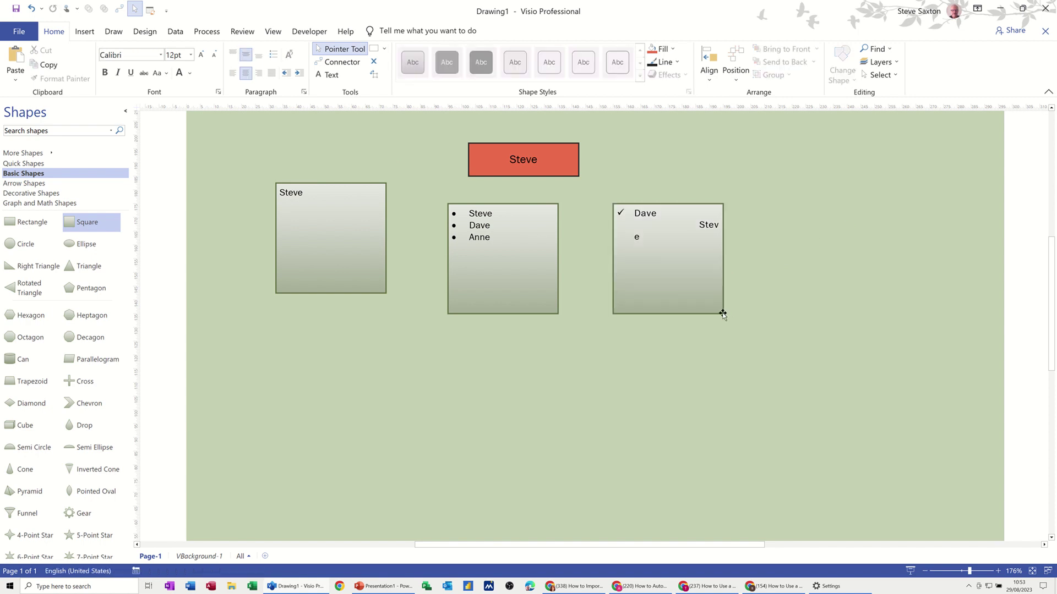
Widen the names square to 112 mm and move it down and left
{"action": "left_click", "coordinate": [723, 312]}
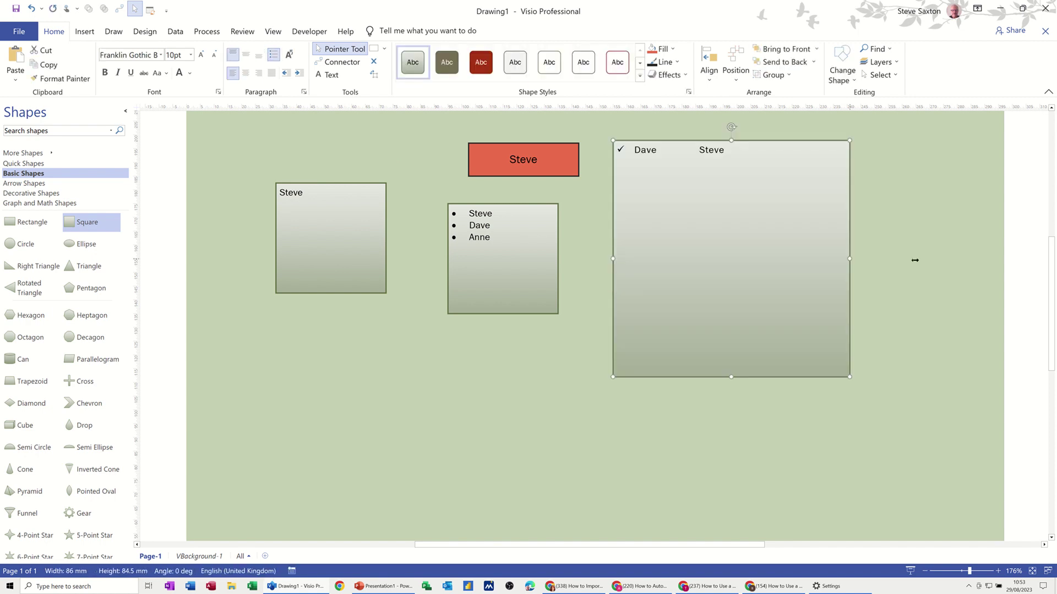
{"action": "left_click_drag", "start_coordinate": [723, 258], "coordinate": [921, 258]}
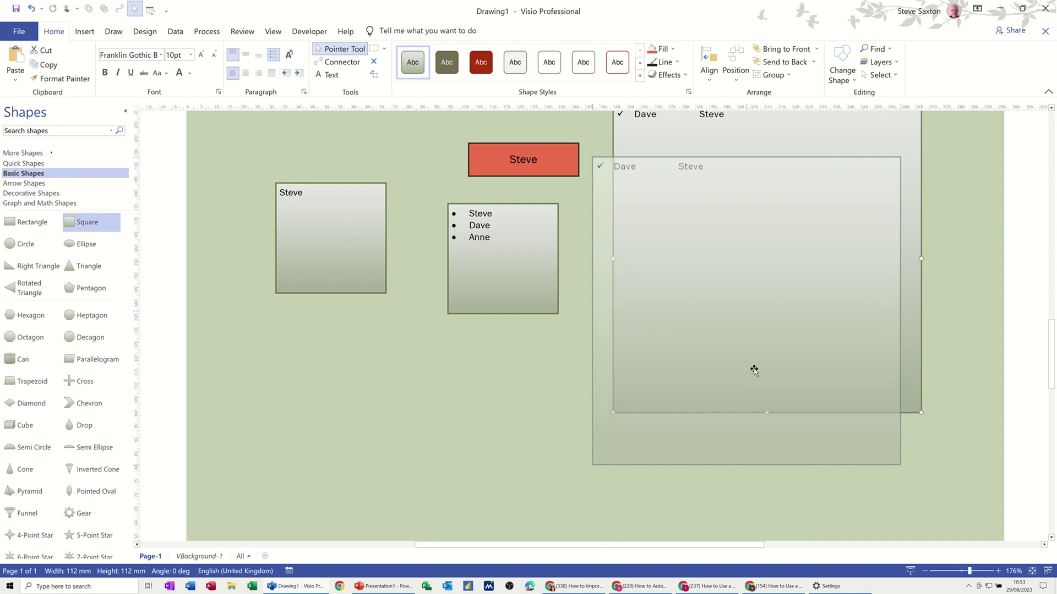
{"action": "left_click_drag", "start_coordinate": [763, 357], "coordinate": [743, 410]}
{"action": "key", "text": "Escape"}
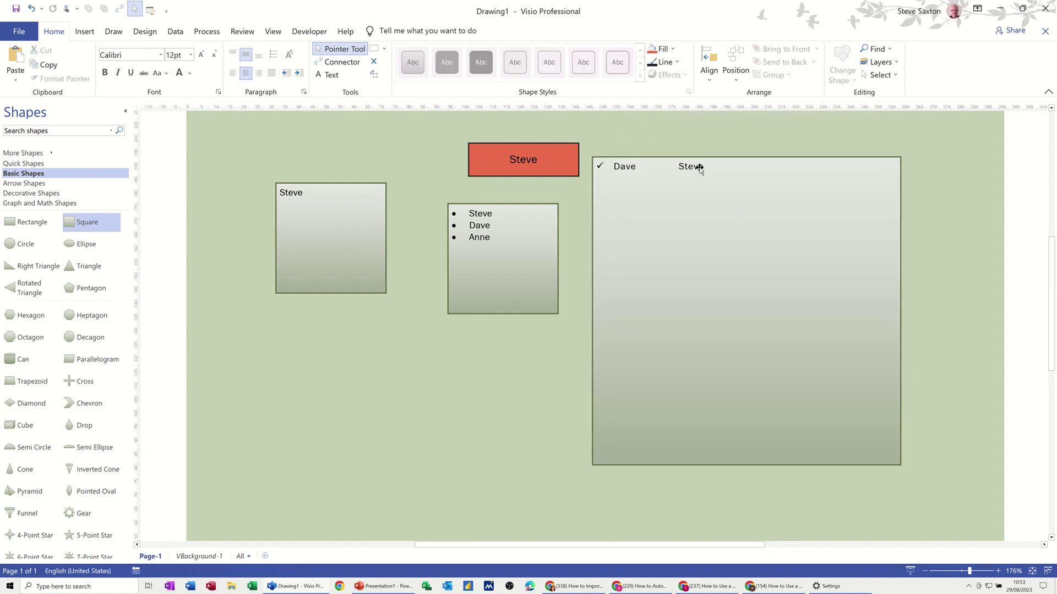
Fill two ticked rows (Dave, Steve, Dave / Anne, Dave, Steve), correcting 'dave' to 'Dave'
{"action": "left_click", "coordinate": [700, 168]}
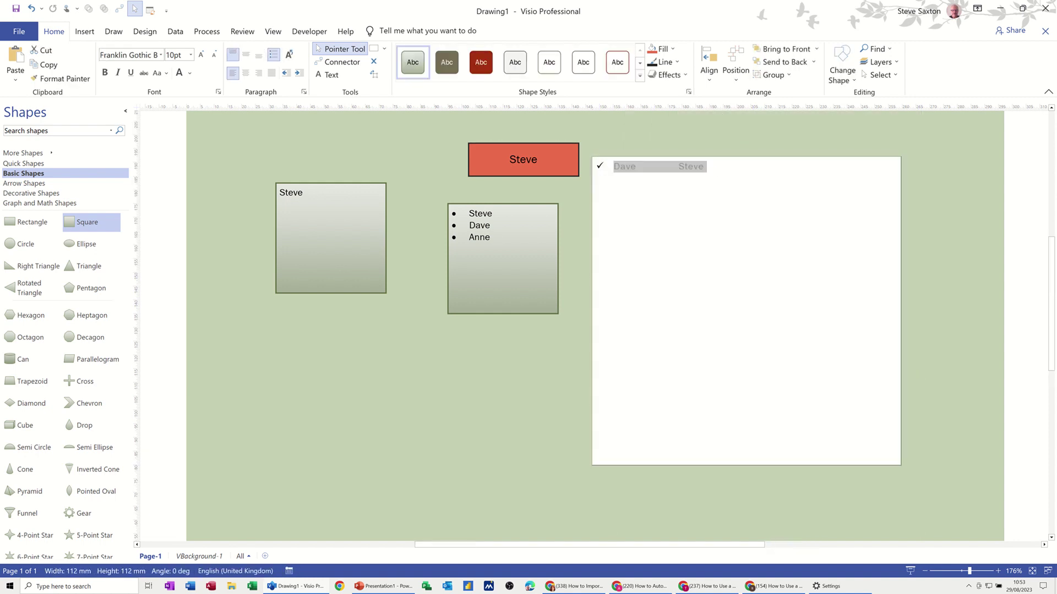
{"action": "left_click", "coordinate": [705, 167]}
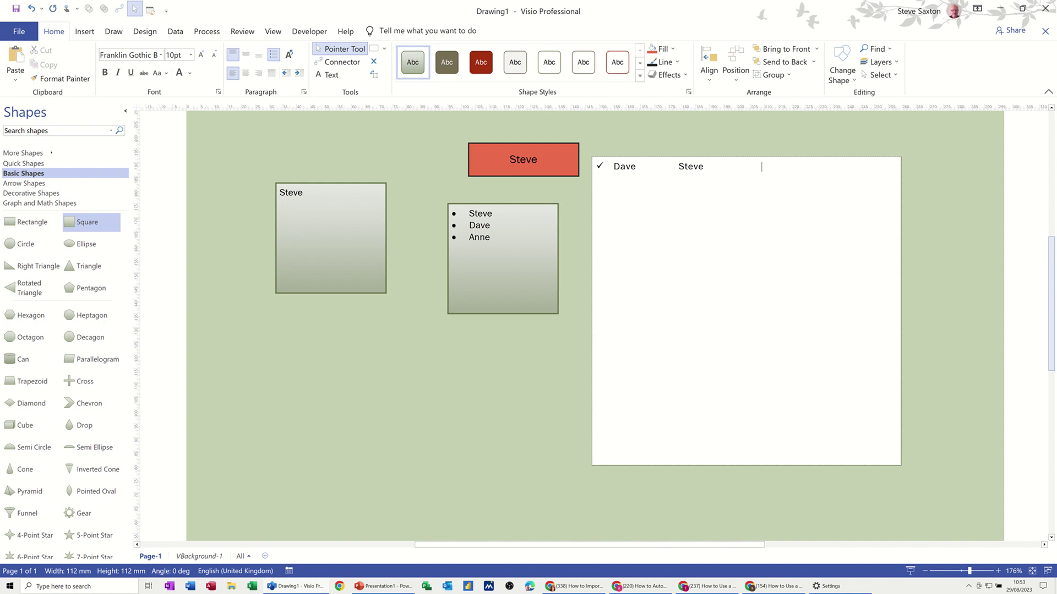
{"action": "type", "text": "dav"}
{"action": "key", "text": "Return"}
{"action": "key", "text": "Tab"}
{"action": "type", "text": "Dave Steve"}
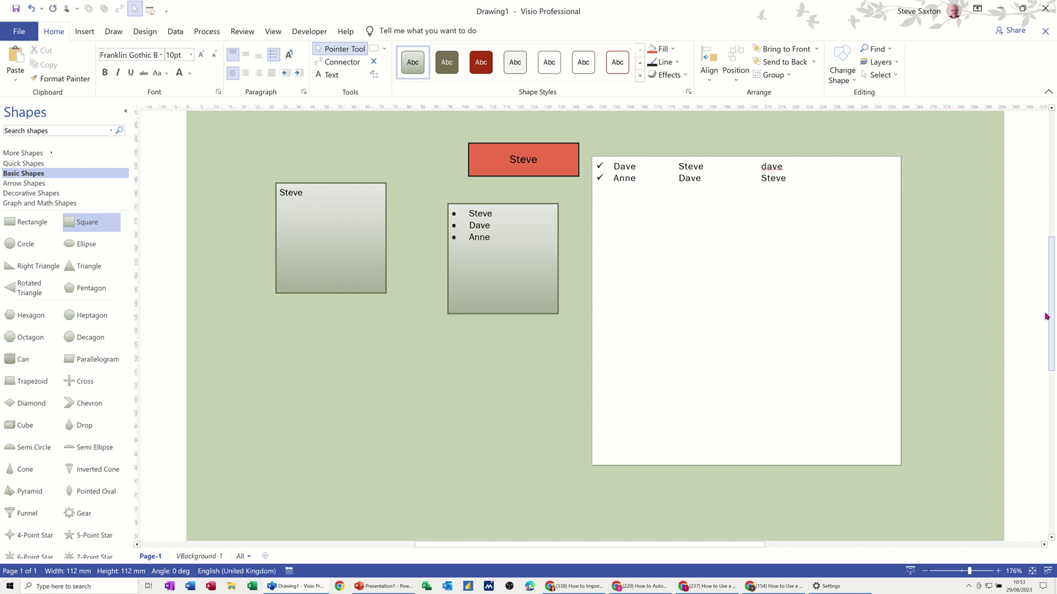
{"action": "right_click", "coordinate": [768, 168]}
{"action": "left_click", "coordinate": [793, 174]}
{"action": "left_click", "coordinate": [584, 311]}
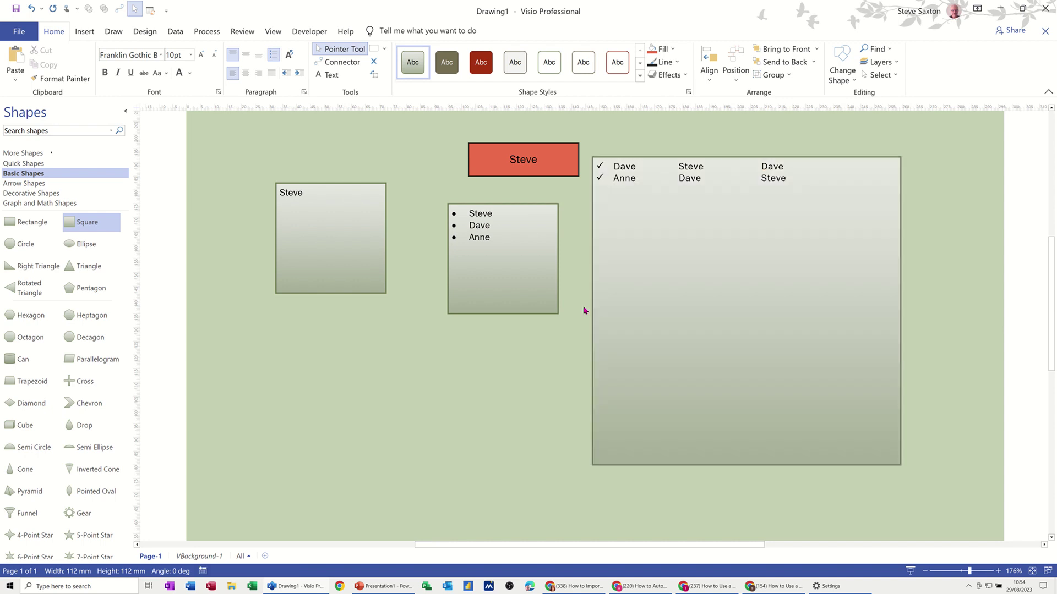